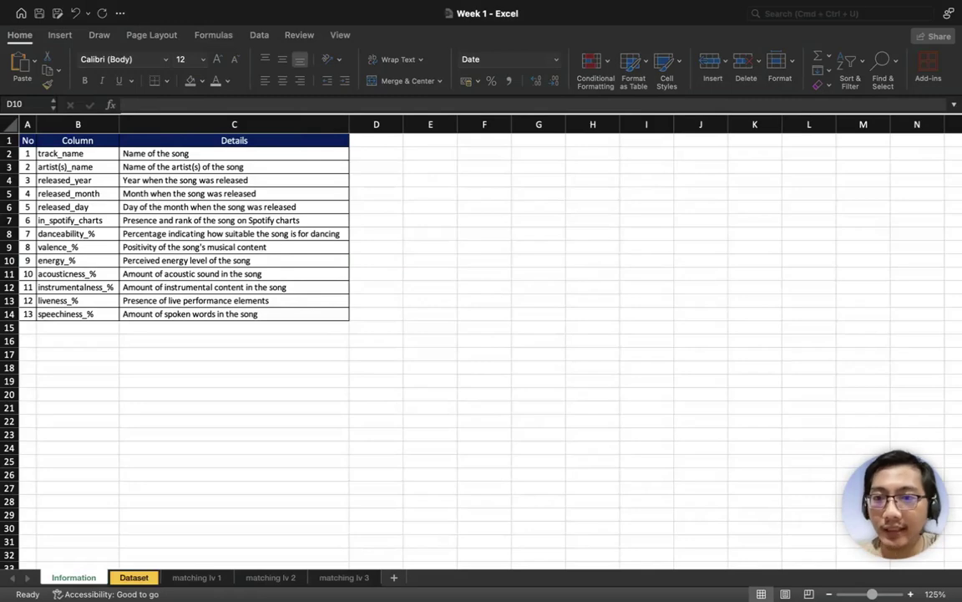
# - Review the column descriptions on the Information sheet and the track names on the Dataset sheet
pyautogui.press('Up')
pyautogui.press('Up')
pyautogui.press('Up')
pyautogui.press('Up')
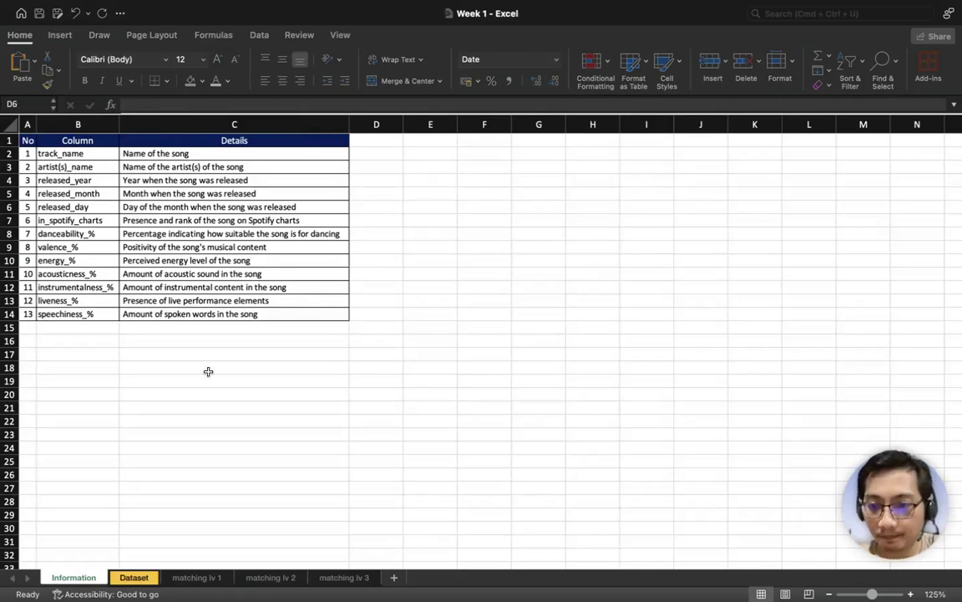
pyautogui.click(251, 326)
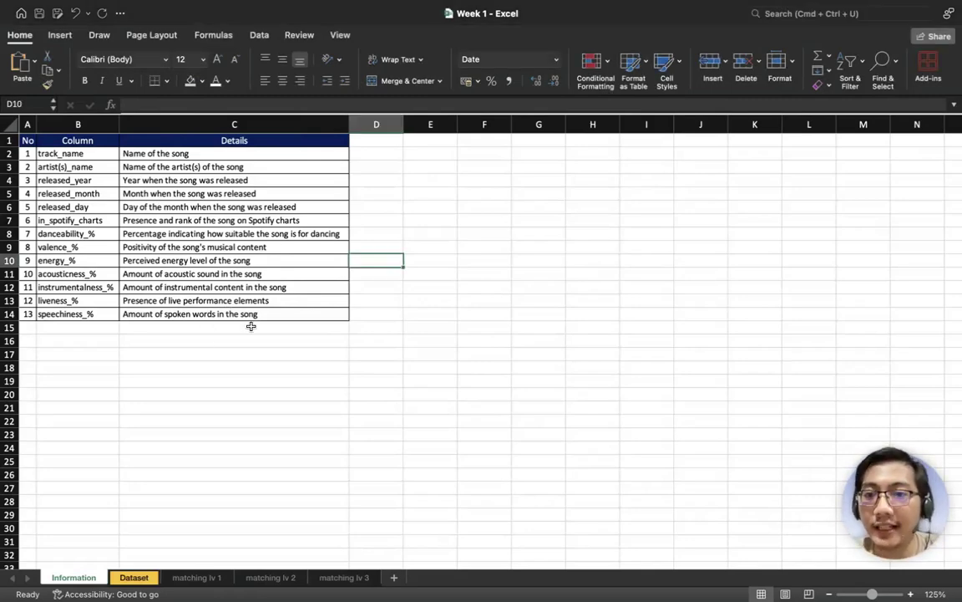
pyautogui.moveTo(265, 314); pyautogui.dragTo(27, 142)
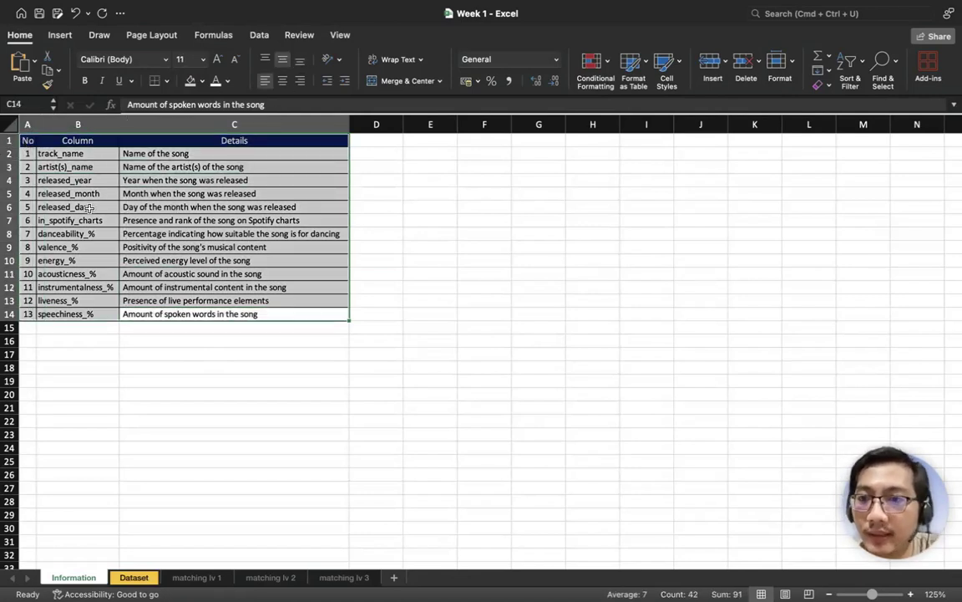
pyautogui.click(167, 355)
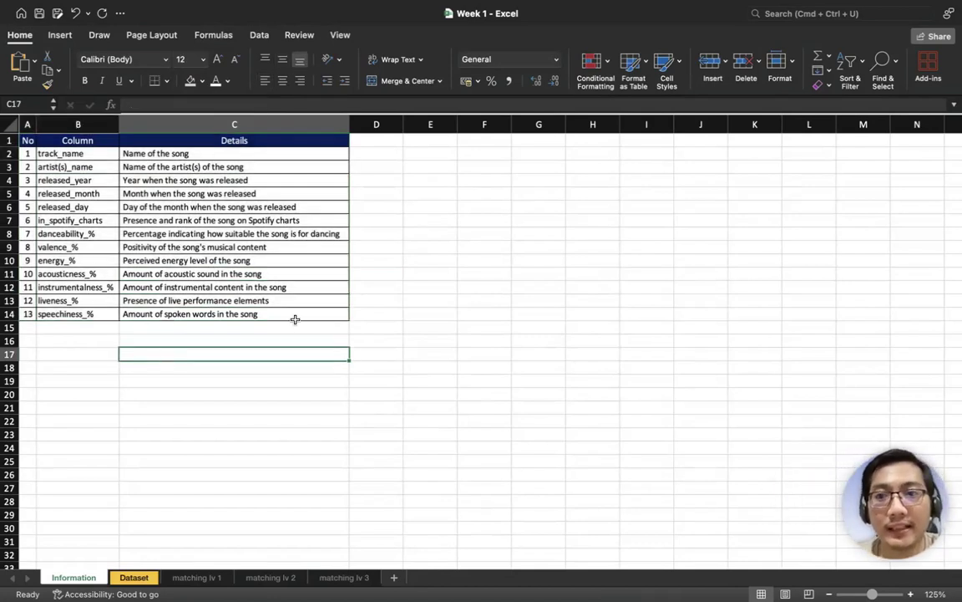
pyautogui.click(134, 577)
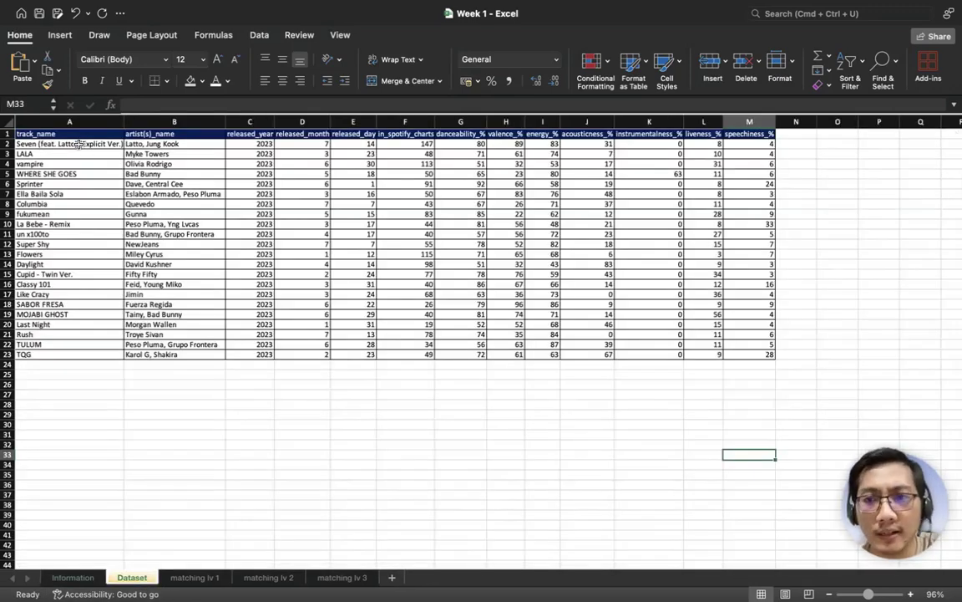
pyautogui.moveTo(75, 144); pyautogui.dragTo(76, 354)
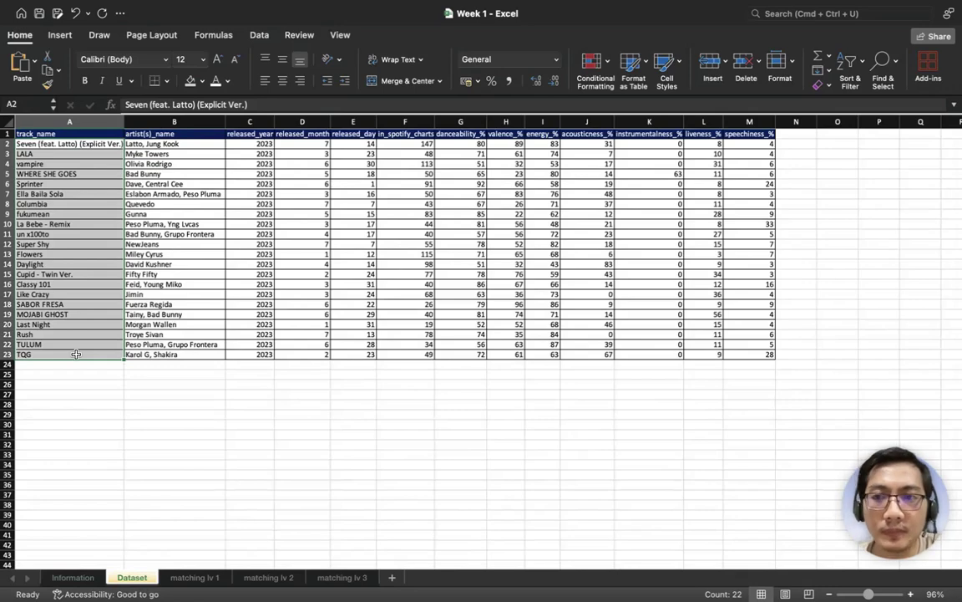
# - View the matching lv 1 exercise and check the release year, month and day descriptions on the Information sheet
pyautogui.click(193, 576)
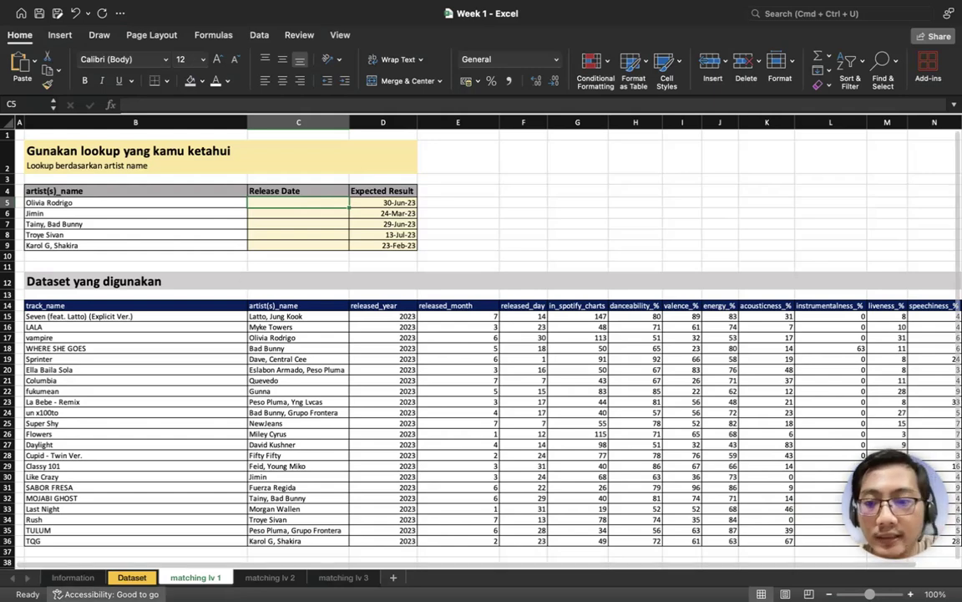
pyautogui.click(72, 578)
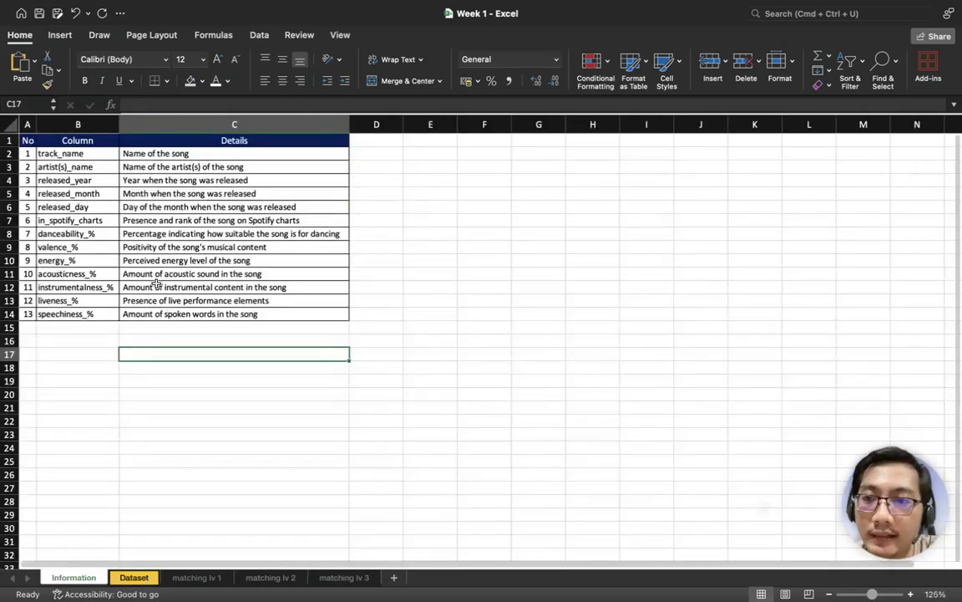
pyautogui.click(81, 180)
pyautogui.click(91, 193)
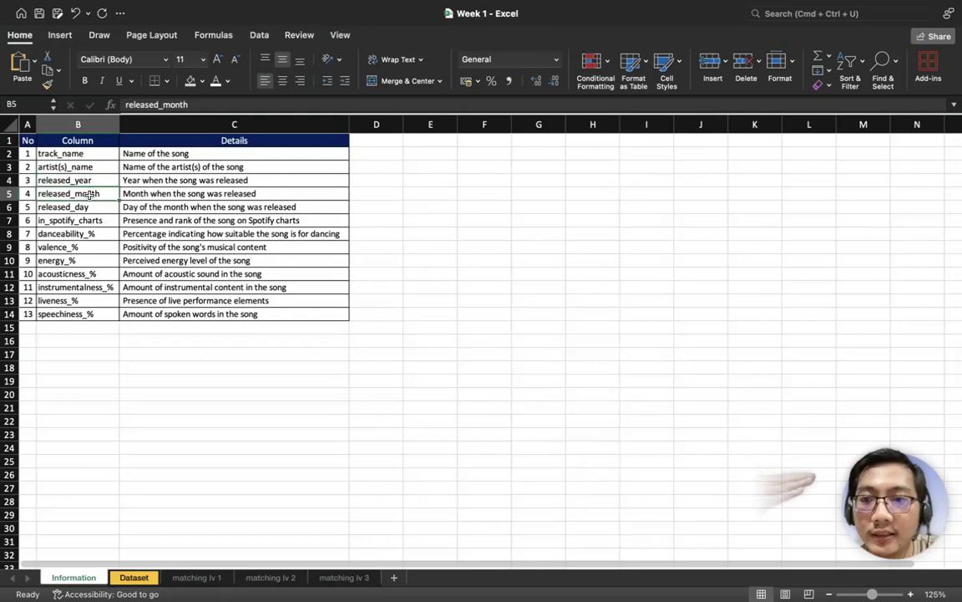
pyautogui.click(86, 206)
pyautogui.moveTo(168, 178); pyautogui.dragTo(167, 202)
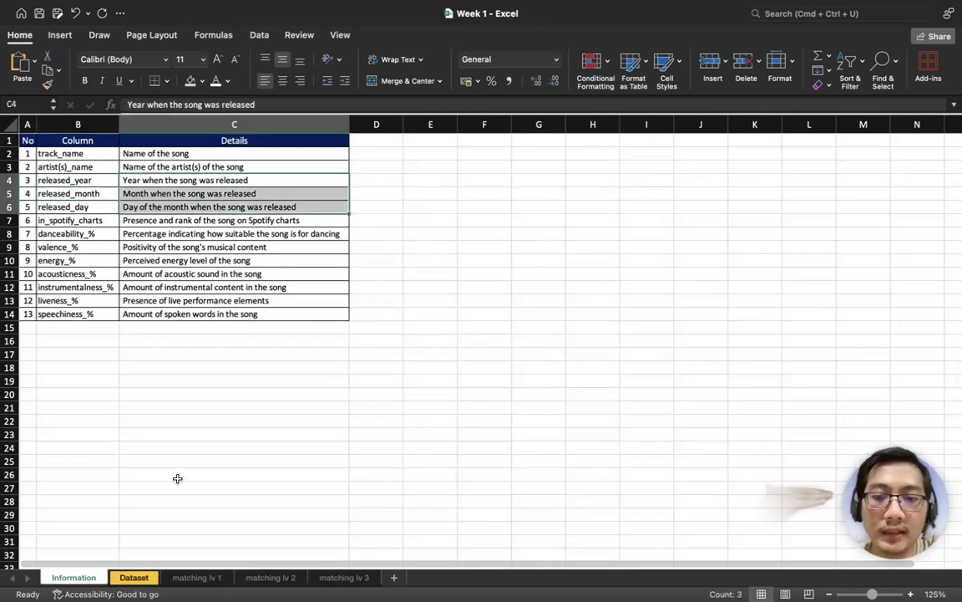
# - On the matching lv 1 sheet, begin a DATE formula in C5 whose year argument is a VLOOKUP of B5
pyautogui.click(194, 577)
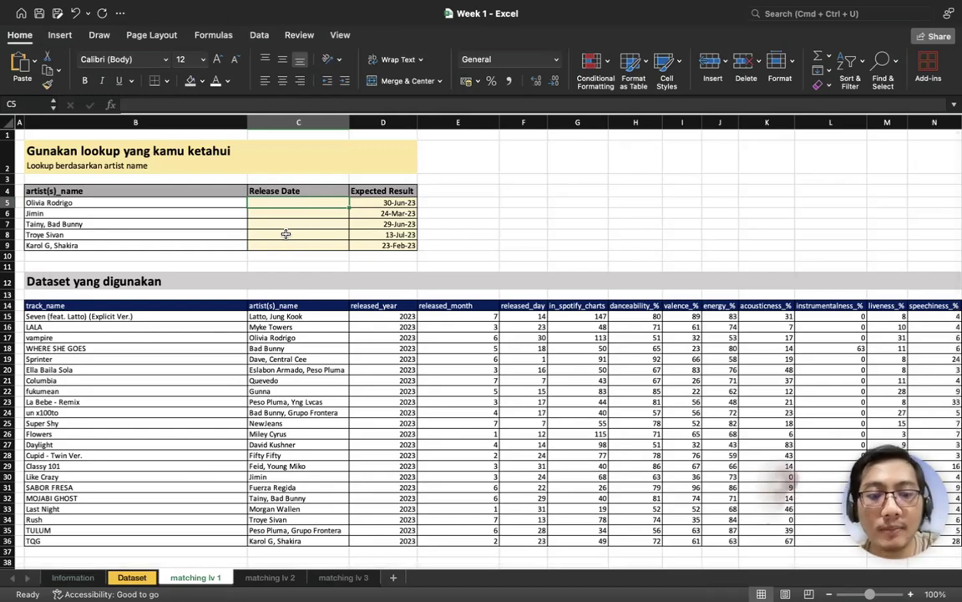
pyautogui.write('=DATE')
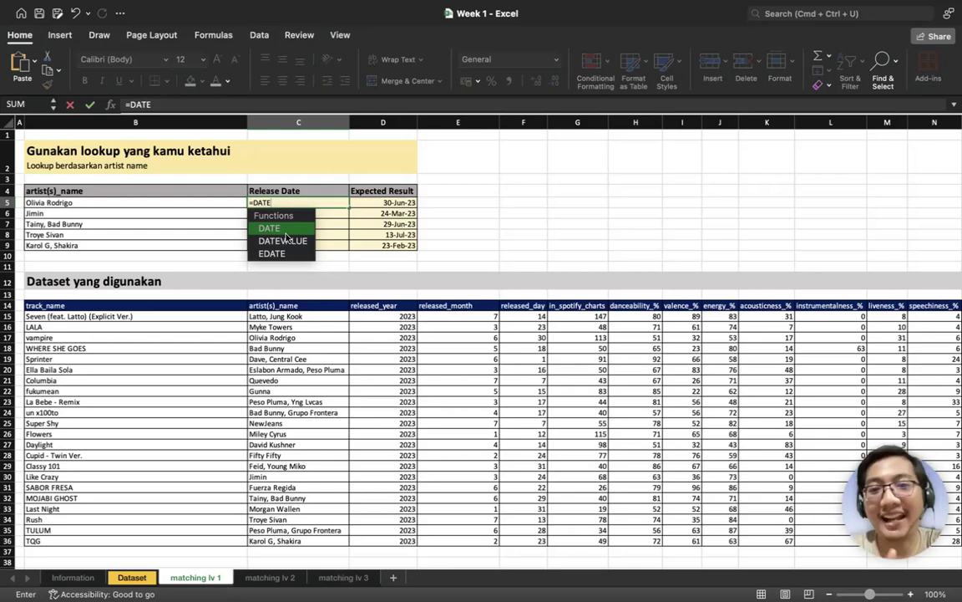
pyautogui.press('Down')
pyautogui.press('Down')
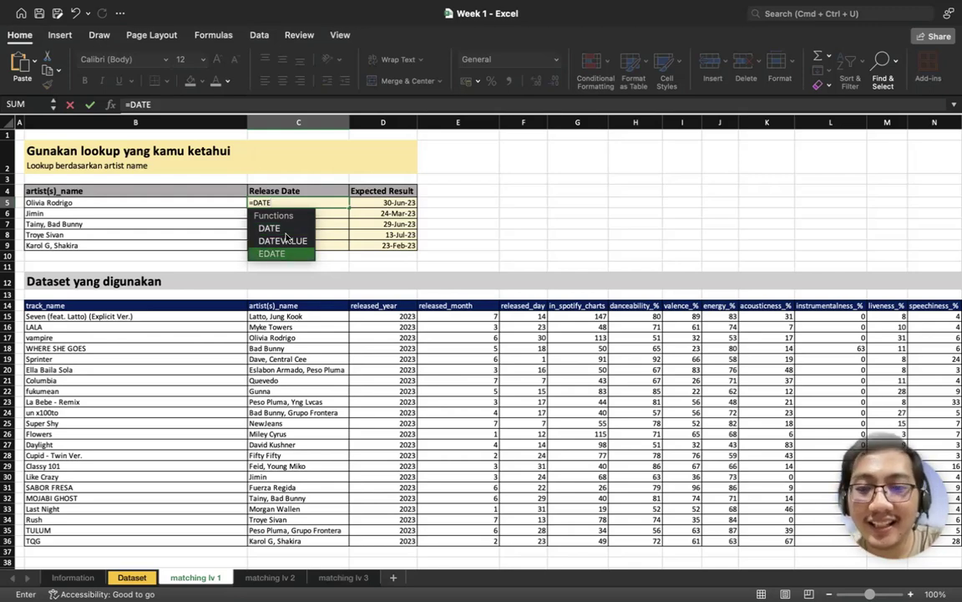
pyautogui.write('(')
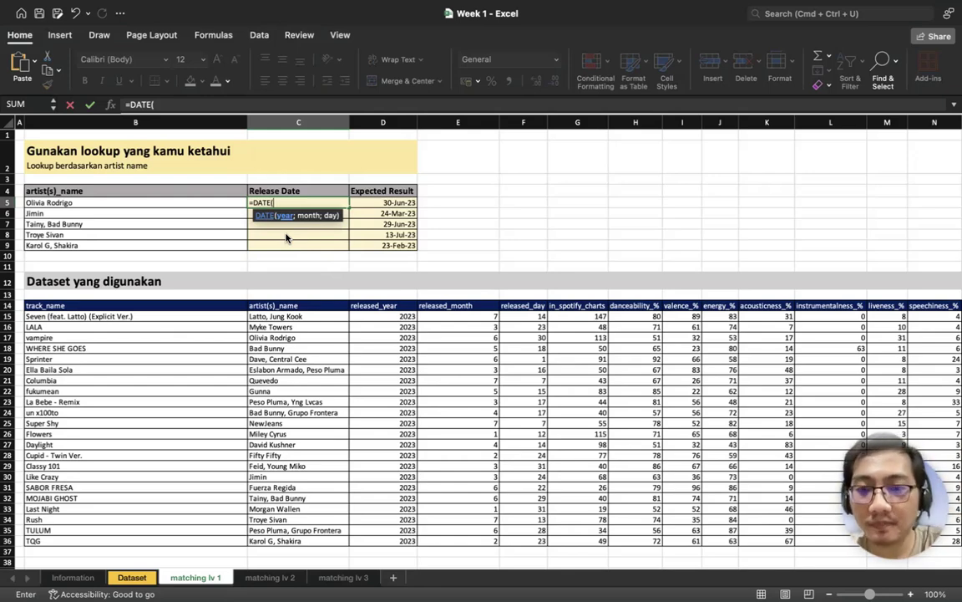
pyautogui.write('VLOOK')
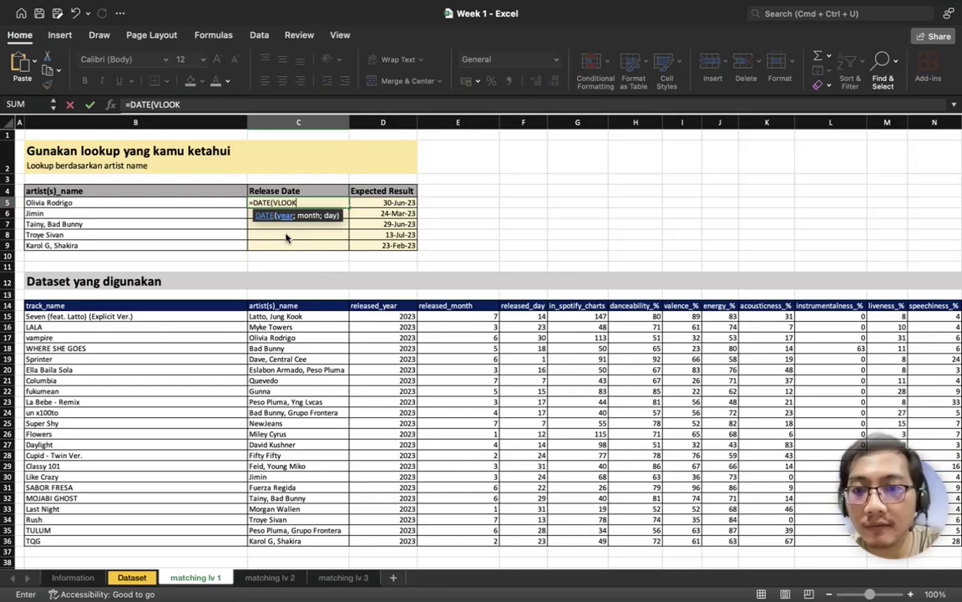
pyautogui.write('UP(')
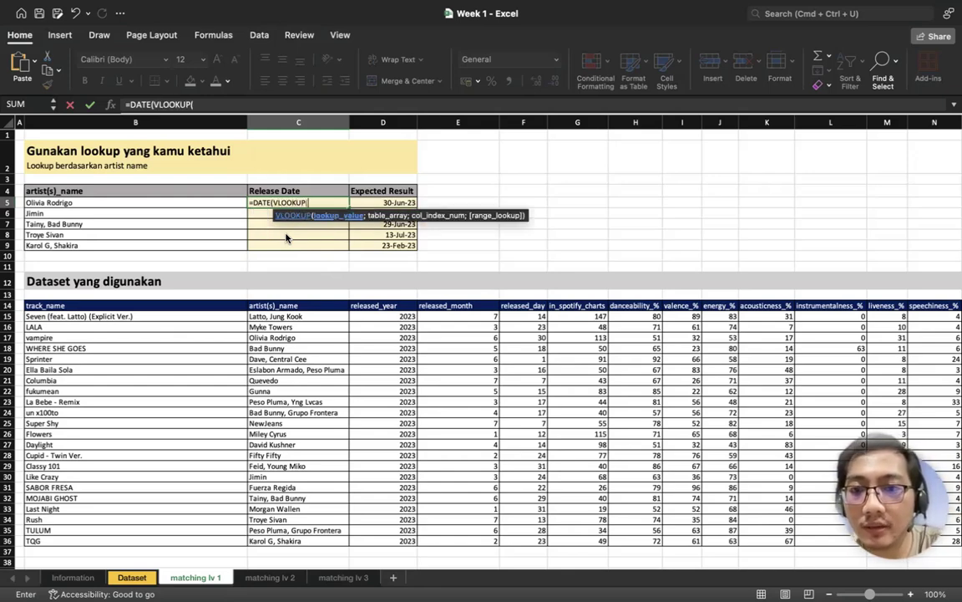
pyautogui.click(198, 202)
pyautogui.write(';')
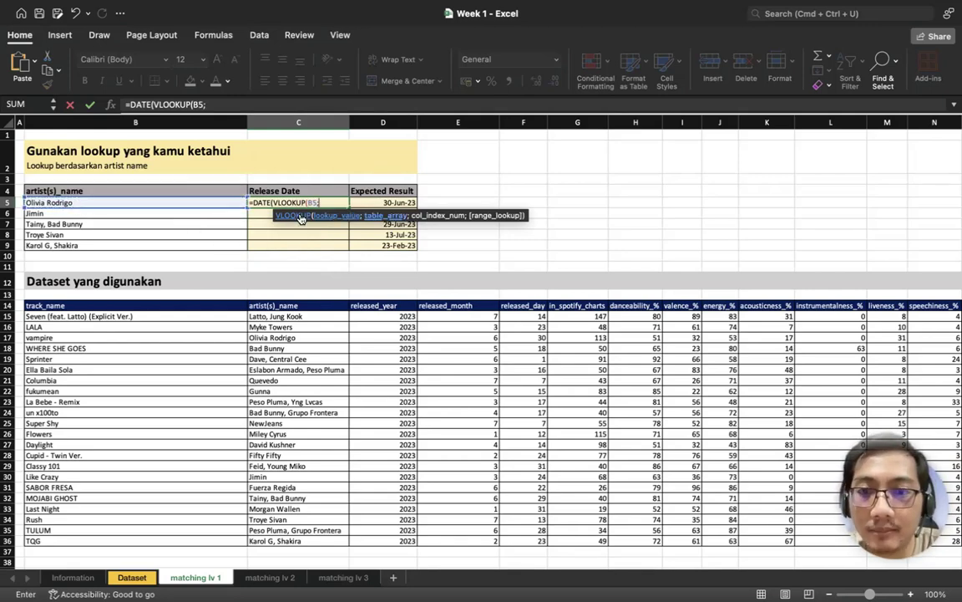
# - Set the VLOOKUP table range to C15:F36 and make it absolute as $C$15:$F$36
pyautogui.moveTo(310, 316); pyautogui.dragTo(507, 541)
pyautogui.click(212, 103)
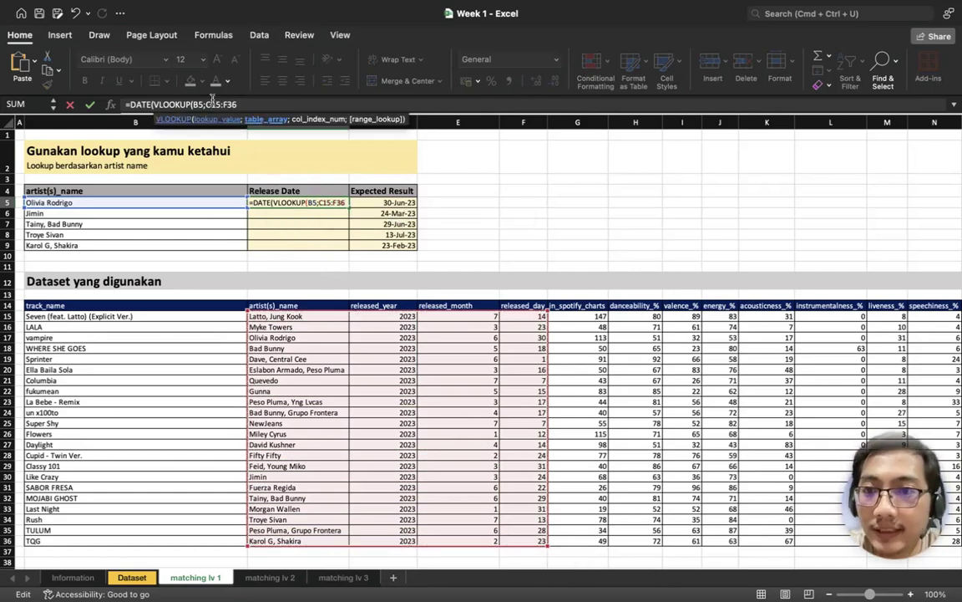
pyautogui.moveTo(195, 104); pyautogui.dragTo(247, 104)
pyautogui.press('F4')
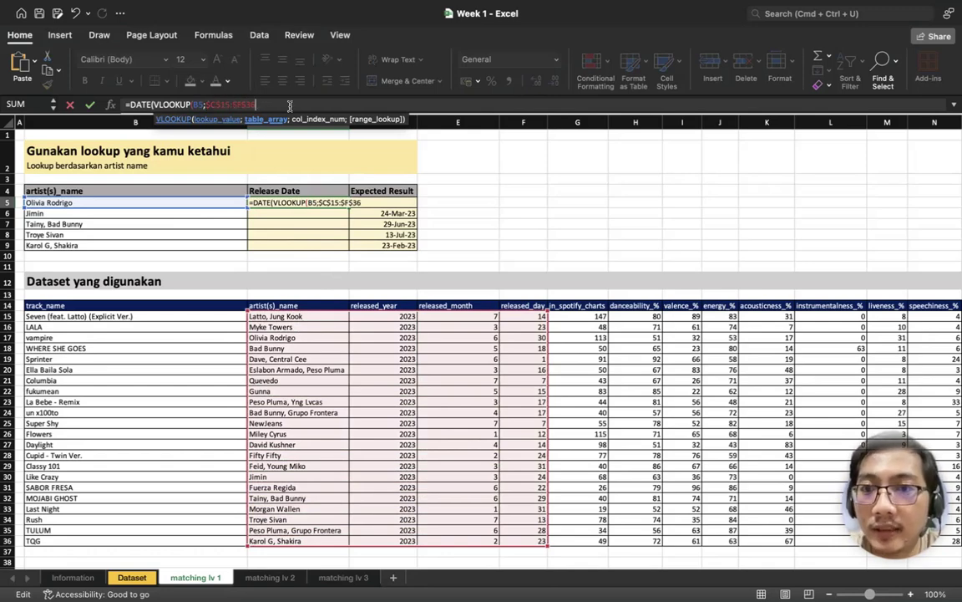
# - Complete the year VLOOKUP with column index 2 and an exact match (FALSE)
pyautogui.write(';')
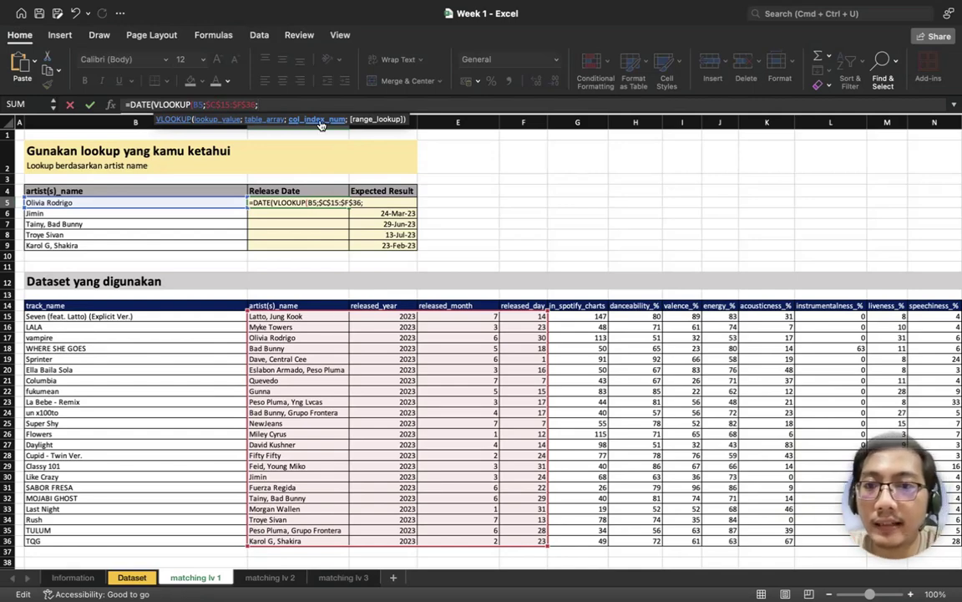
pyautogui.write('2')
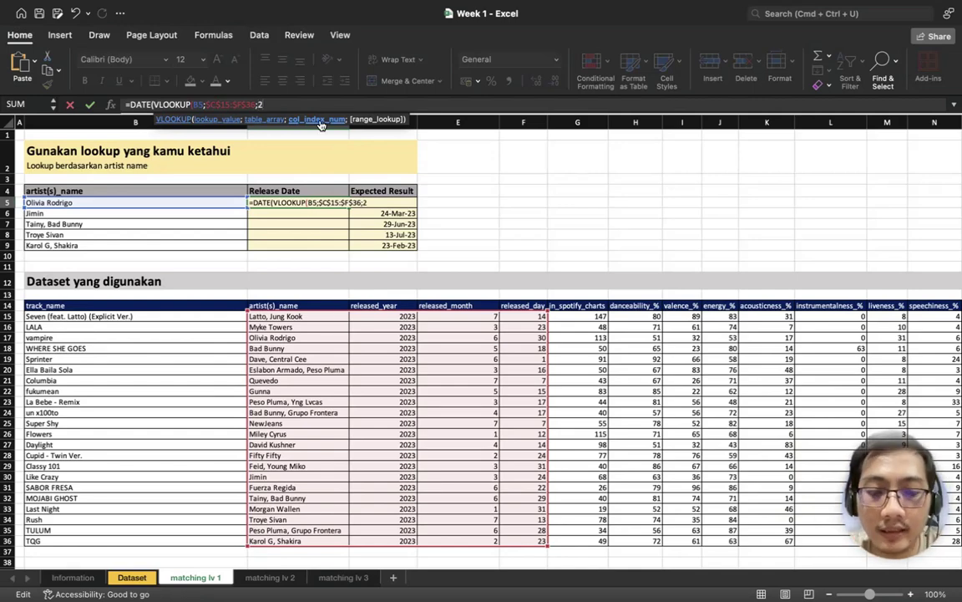
pyautogui.write(';')
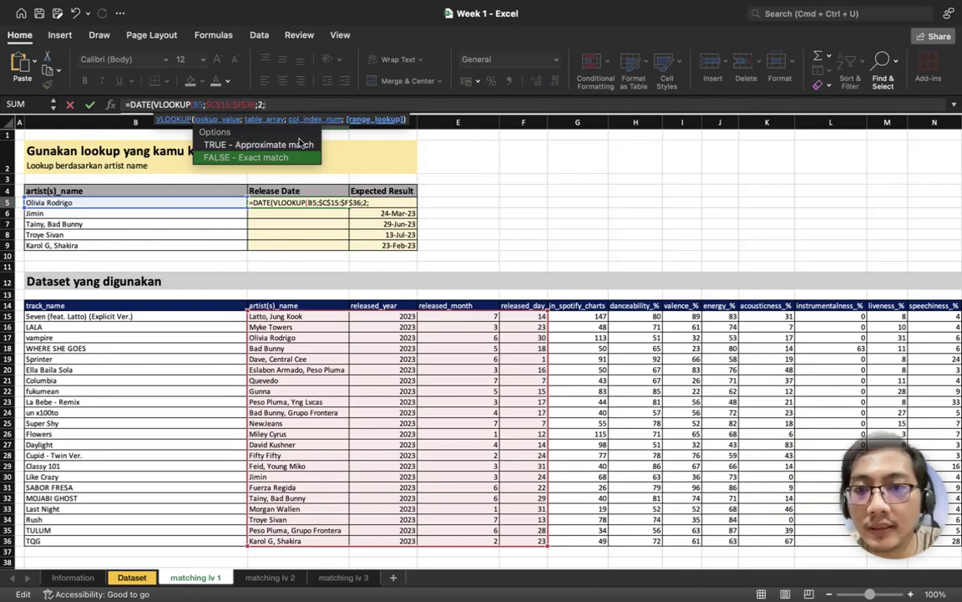
pyautogui.doubleClick(253, 140)
pyautogui.write(')')
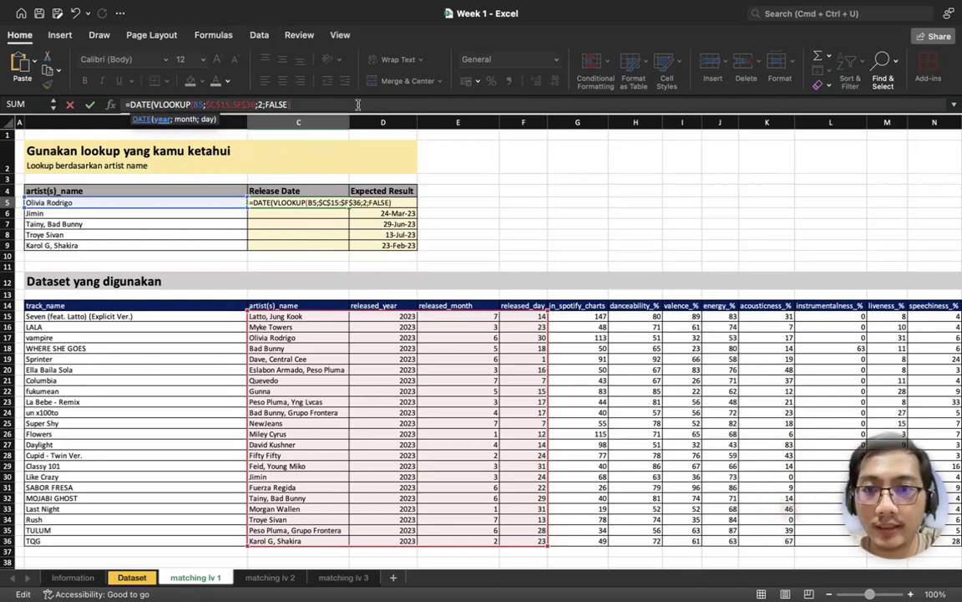
# - Add a copy of the VLOOKUP as the month argument of DATE, with column index 3
pyautogui.write(';')
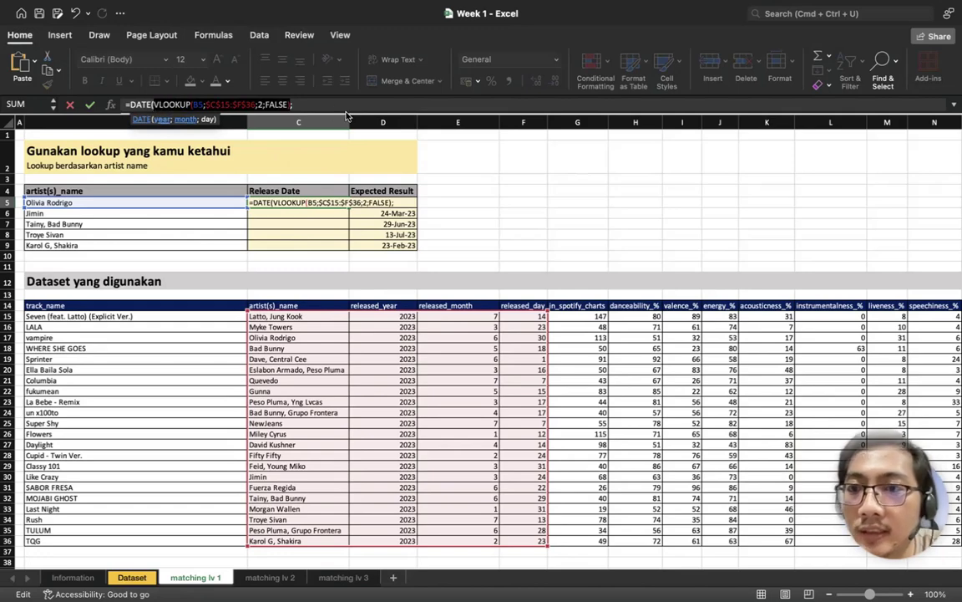
pyautogui.write('VLOOKUP(B5;$C$15:$F$36;2;FALSE)')
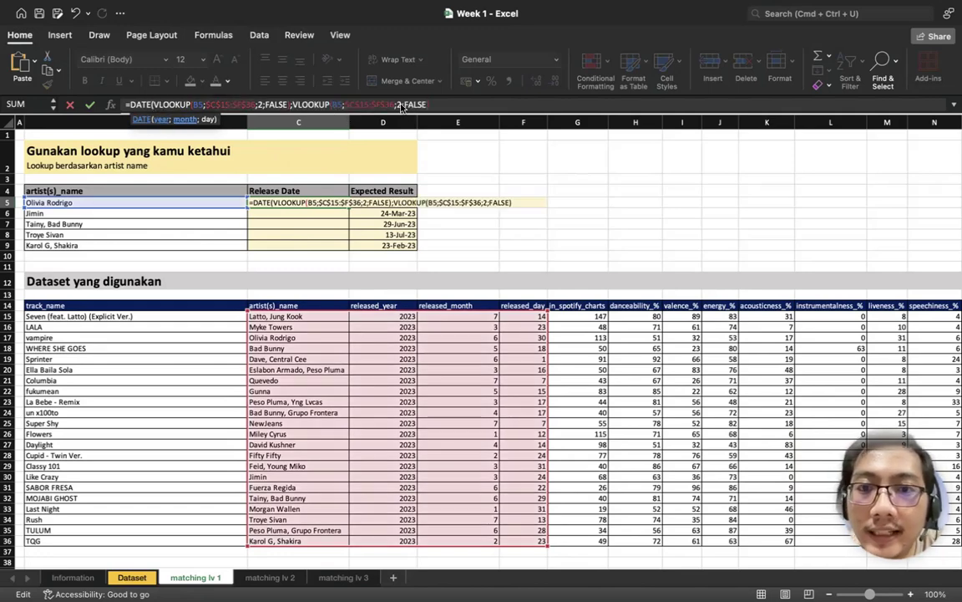
pyautogui.doubleClick(400, 104)
pyautogui.write('3')
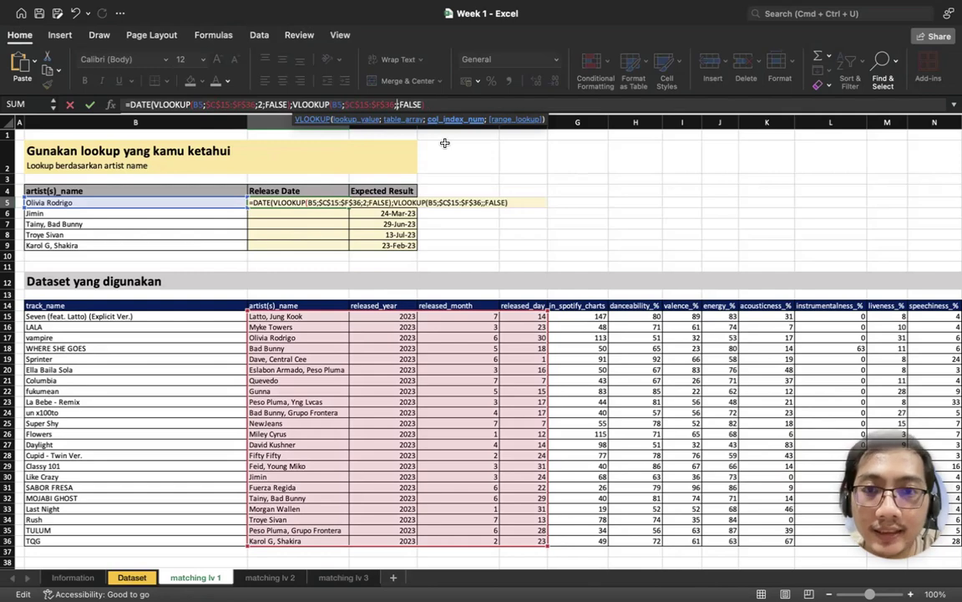
# - Add another copy of the VLOOKUP as the day argument with column index 4, and finish the DATE formula in C5
pyautogui.click(470, 101)
pyautogui.write(';')
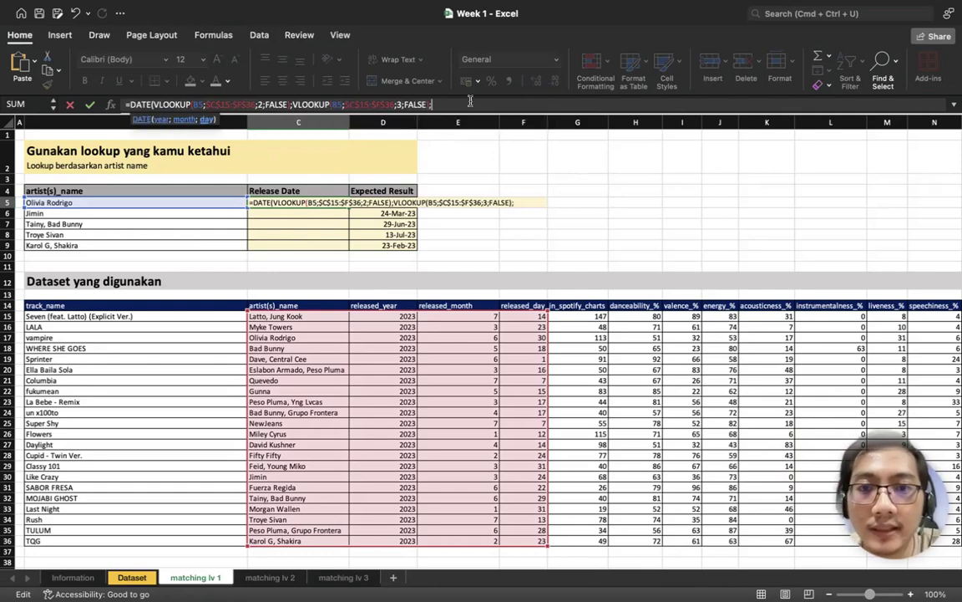
pyautogui.write('VLOOKUP(B5;$C$15:$F$36;2;FALSE)')
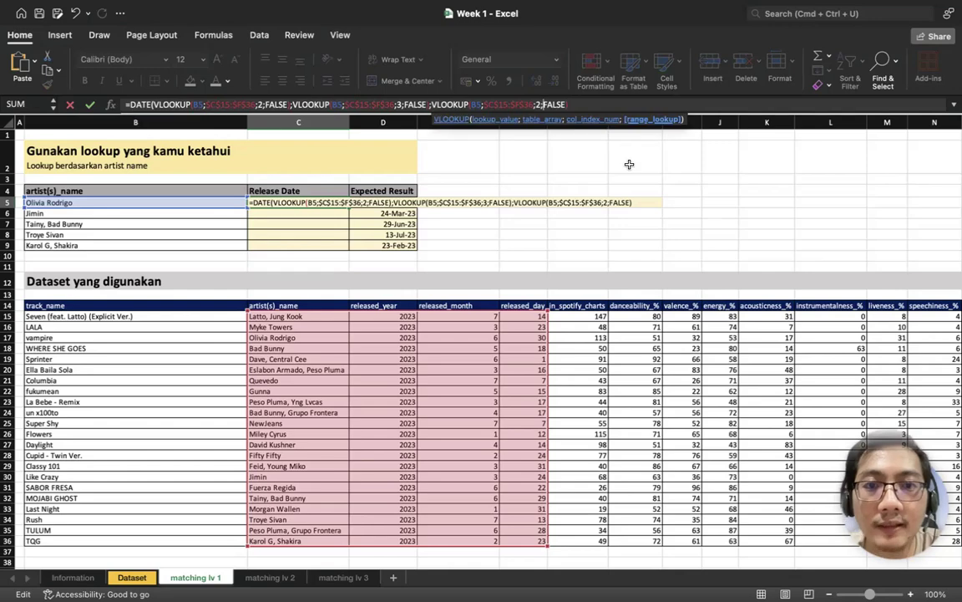
pyautogui.write('4')
pyautogui.click(631, 103)
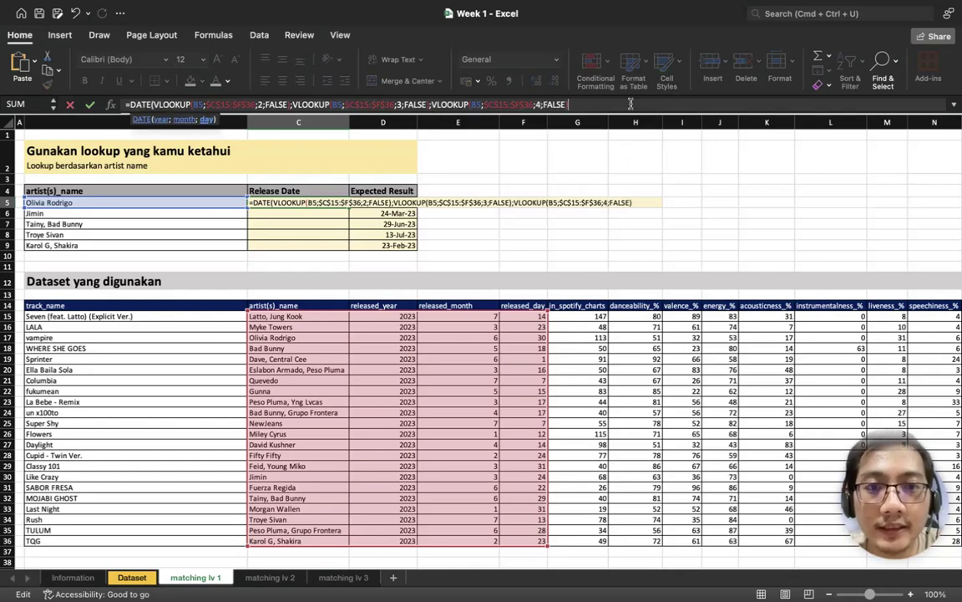
pyautogui.write(')')
pyautogui.press('Return')
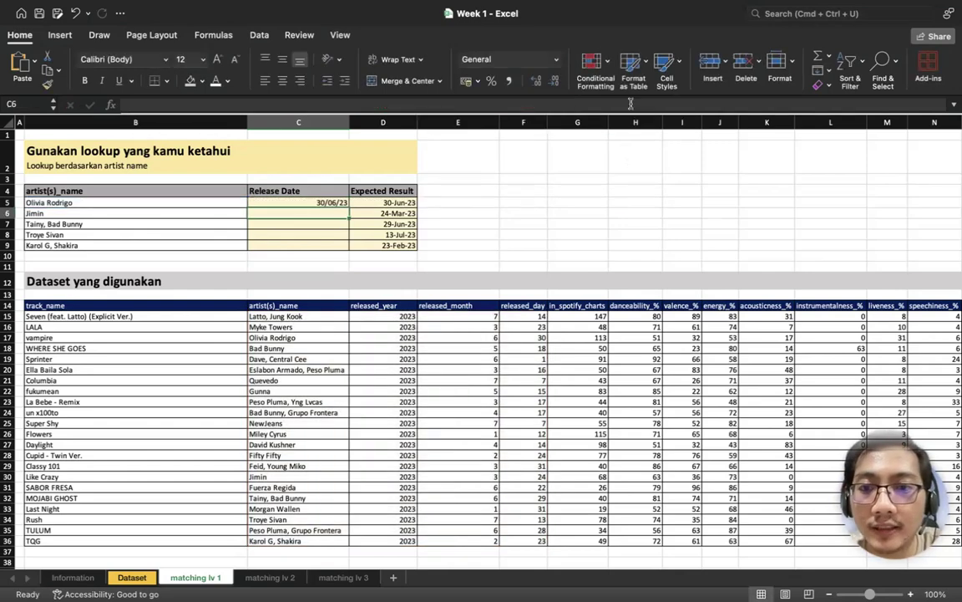
# - Format the release date in C5 with the 14-Mar-12 date type
pyautogui.click(302, 202)
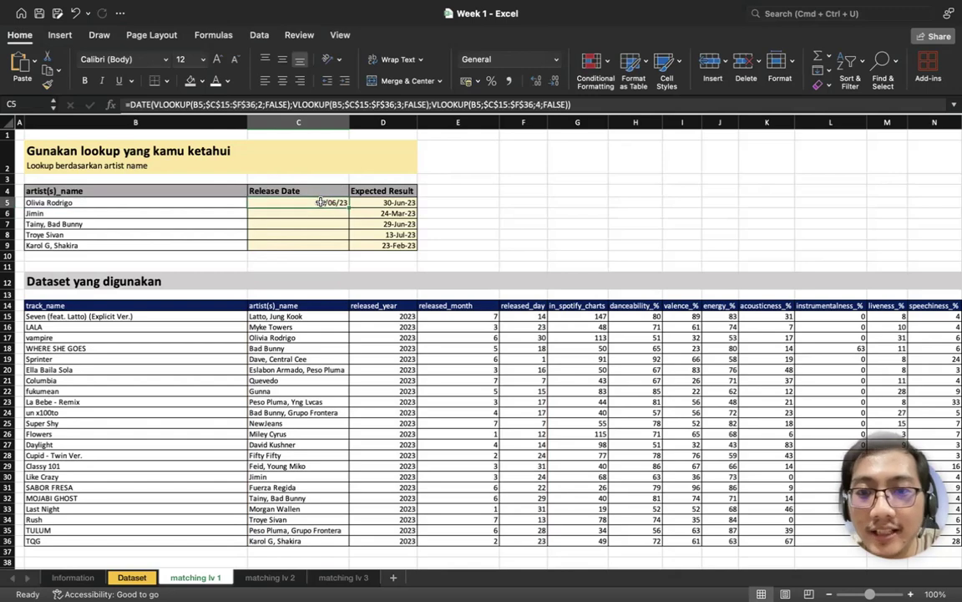
pyautogui.click(555, 59)
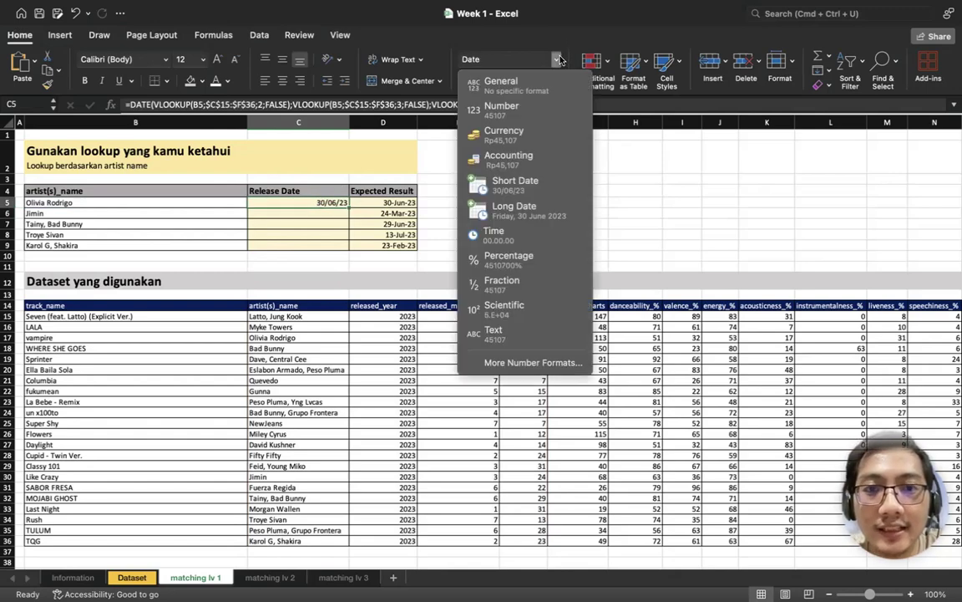
pyautogui.click(543, 362)
pyautogui.scroll(-3, 480, 249)
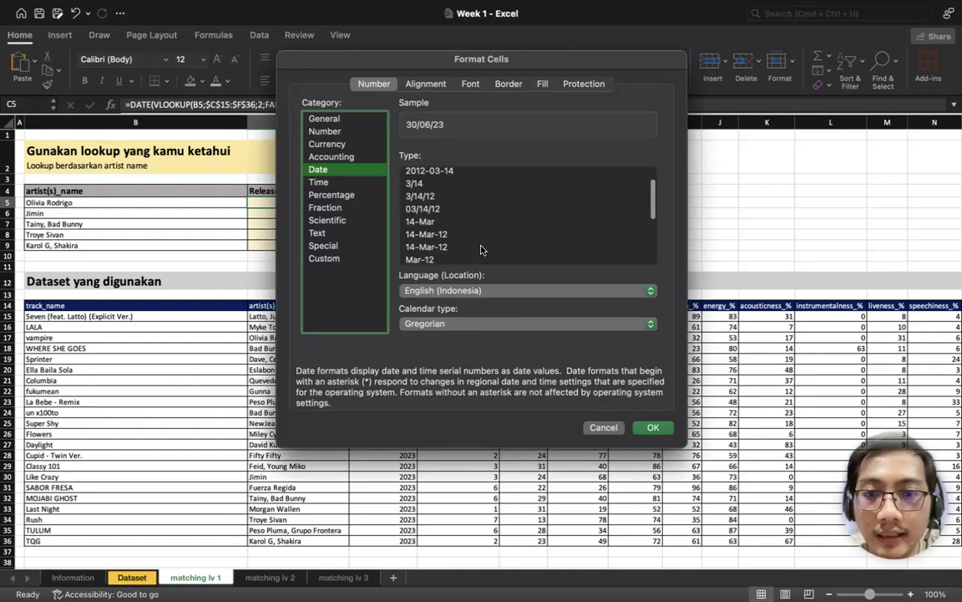
pyautogui.click(481, 231)
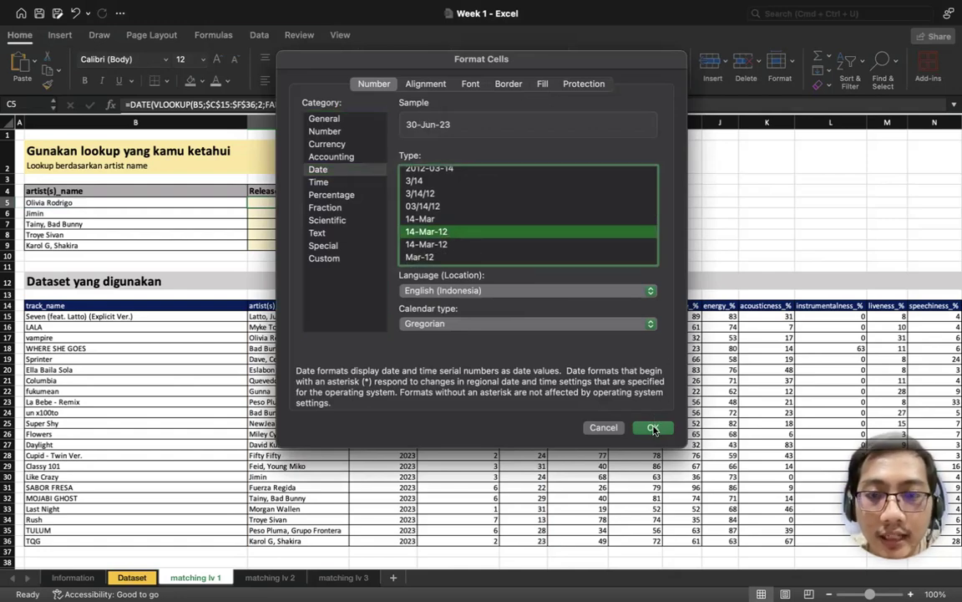
pyautogui.click(653, 426)
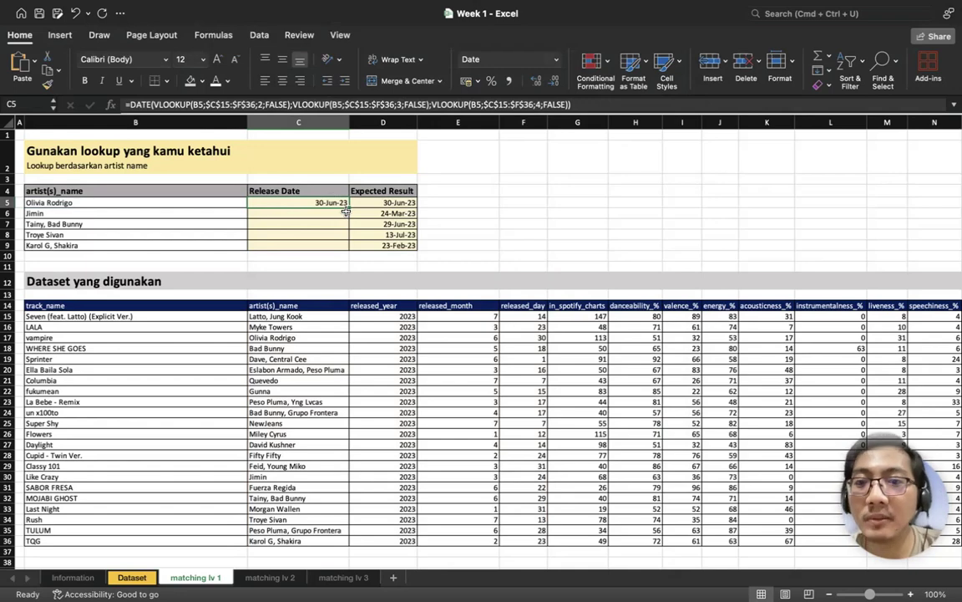
# - Fill the release date formula from C5 down through C9
pyautogui.moveTo(348, 204); pyautogui.dragTo(343, 249)
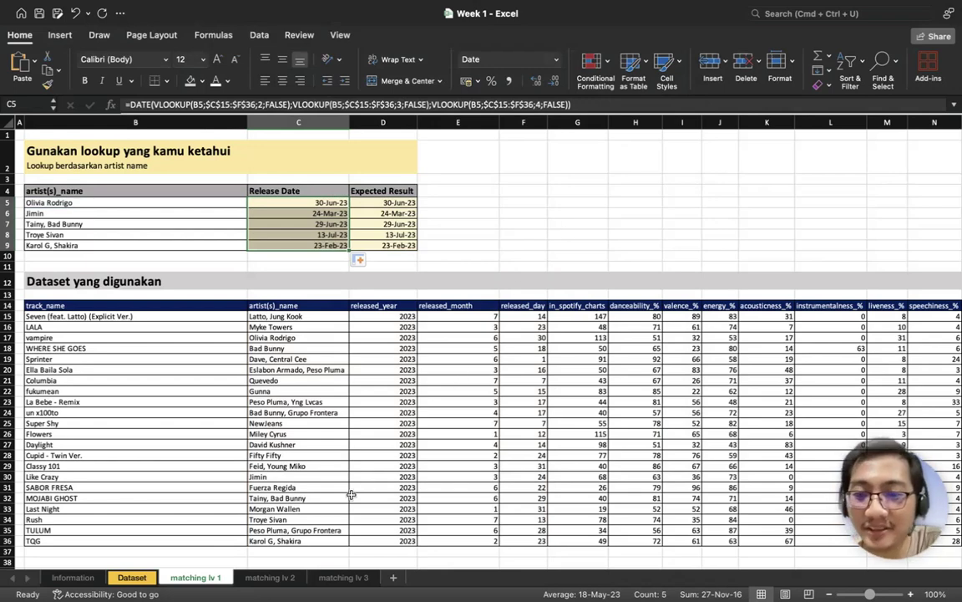
# - On the matching lv 2 sheet, start an XLOOKUP formula in C5 with B5 as the lookup value
pyautogui.click(269, 577)
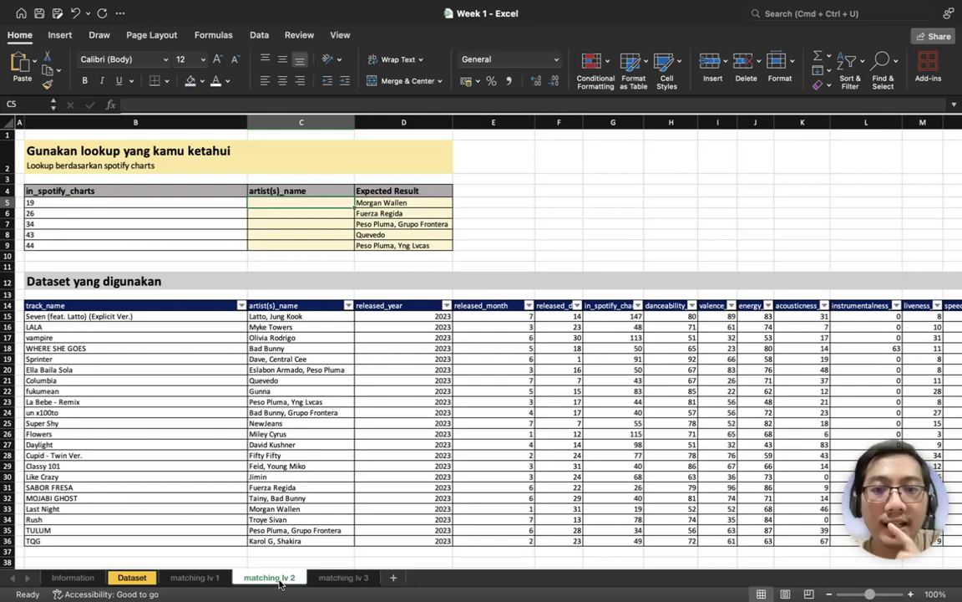
pyautogui.write('=X')
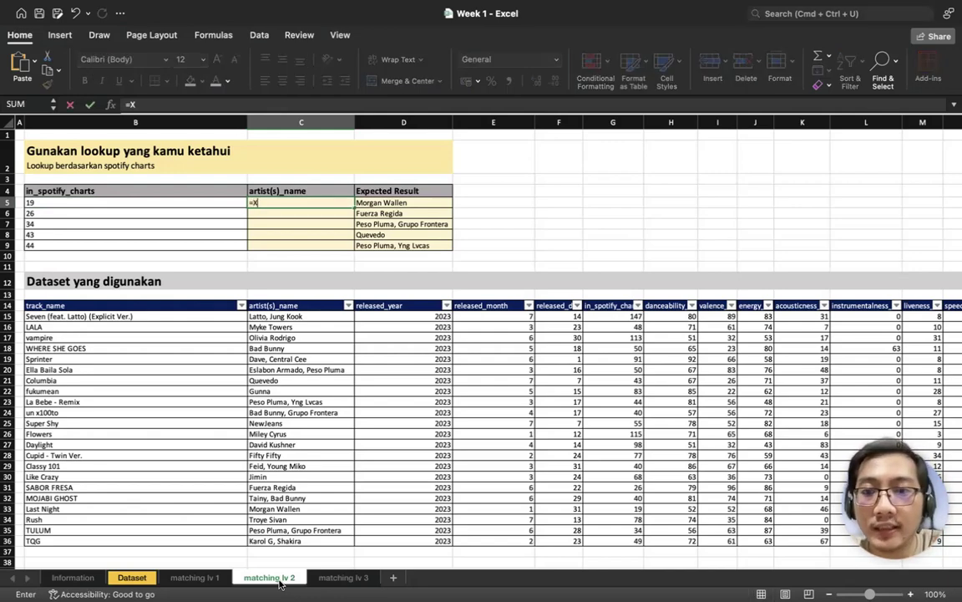
pyautogui.write('LOOKUP(')
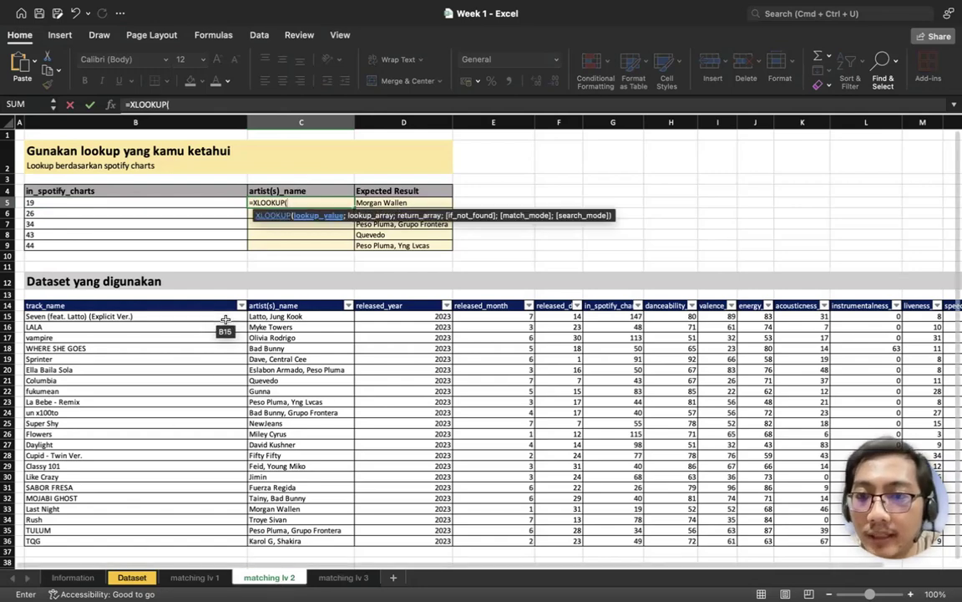
pyautogui.click(207, 204)
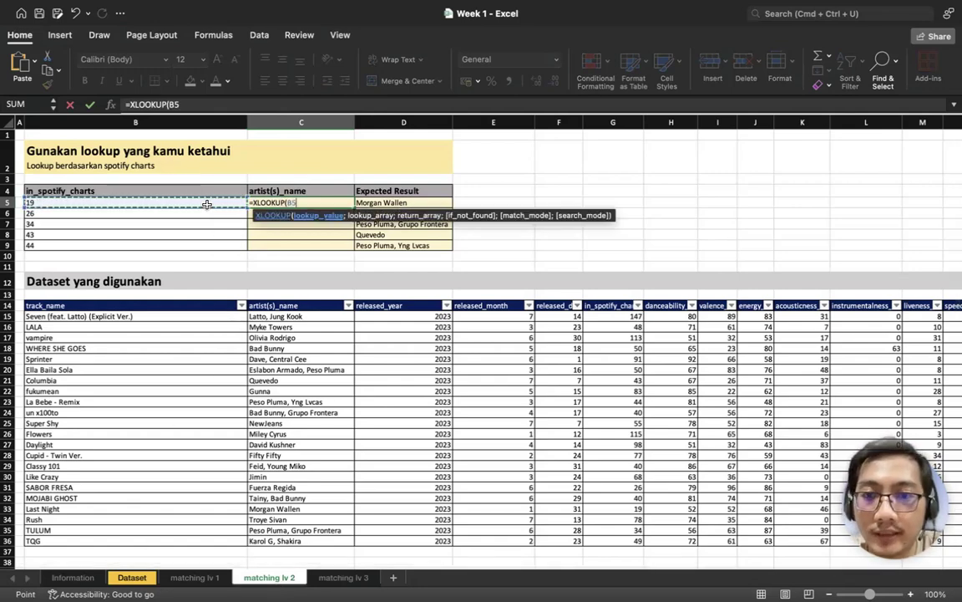
pyautogui.write(';')
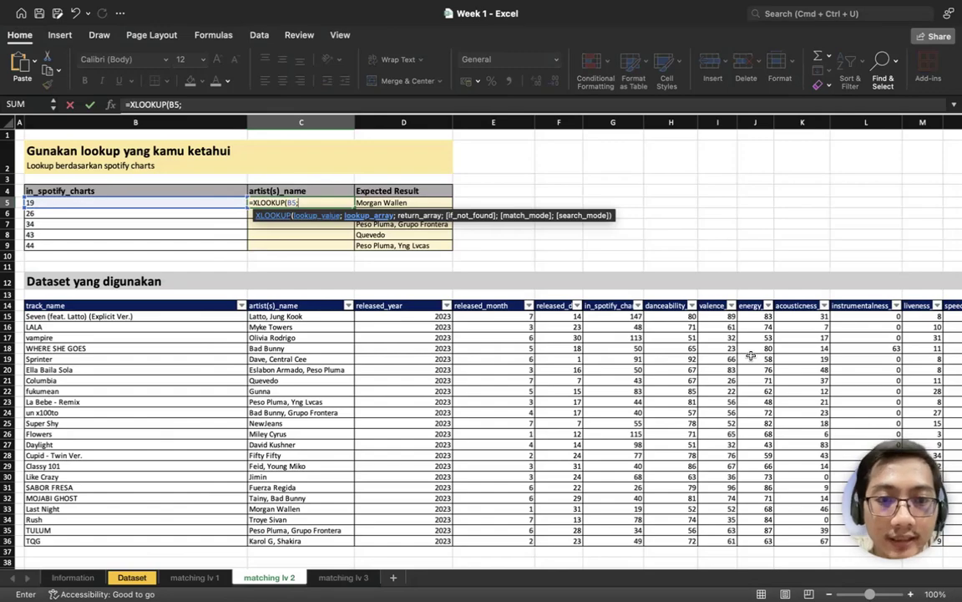
# - Set the XLOOKUP lookup array to the in_spotify_charts data as the absolute range $G$15:$G$36
pyautogui.hscroll(2, 631, 395)
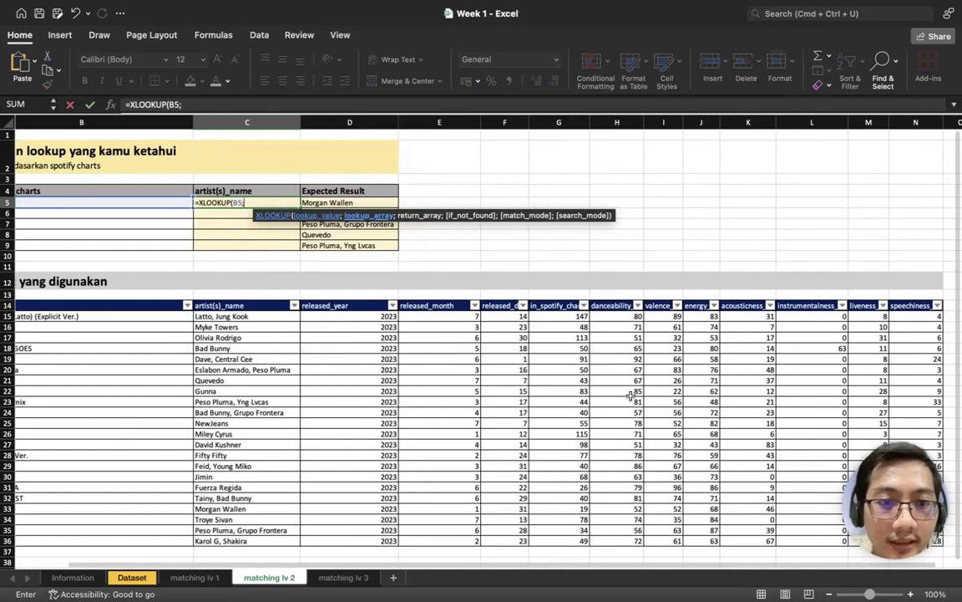
pyautogui.hscroll(-3, 631, 396)
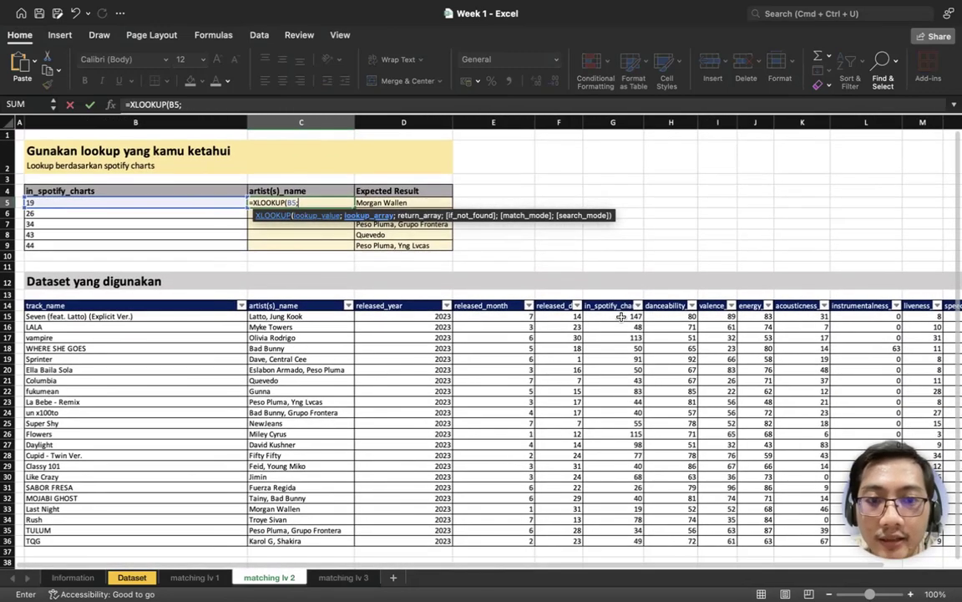
pyautogui.moveTo(612, 305); pyautogui.dragTo(613, 535)
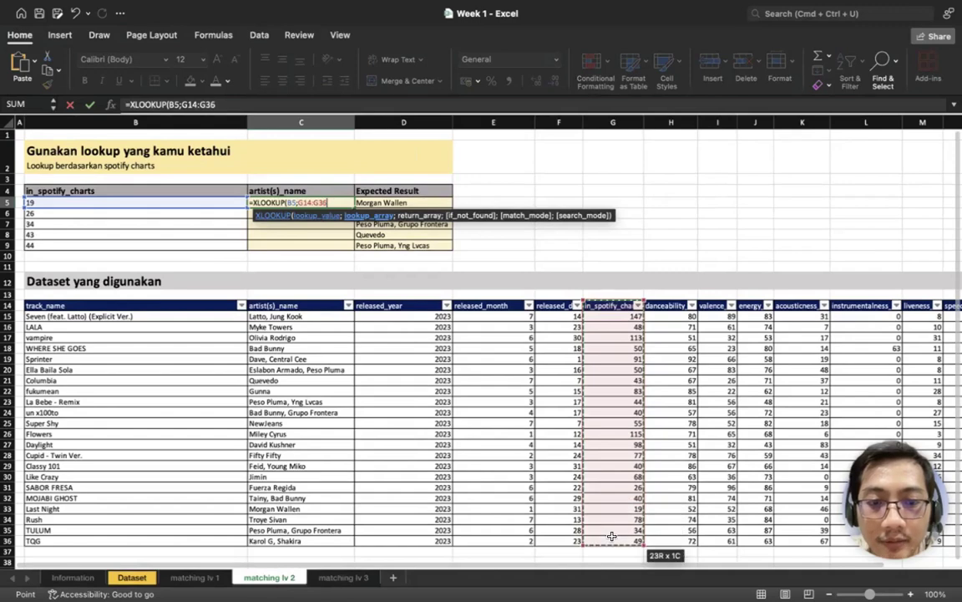
pyautogui.moveTo(612, 316); pyautogui.dragTo(612, 541)
pyautogui.click(613, 541)
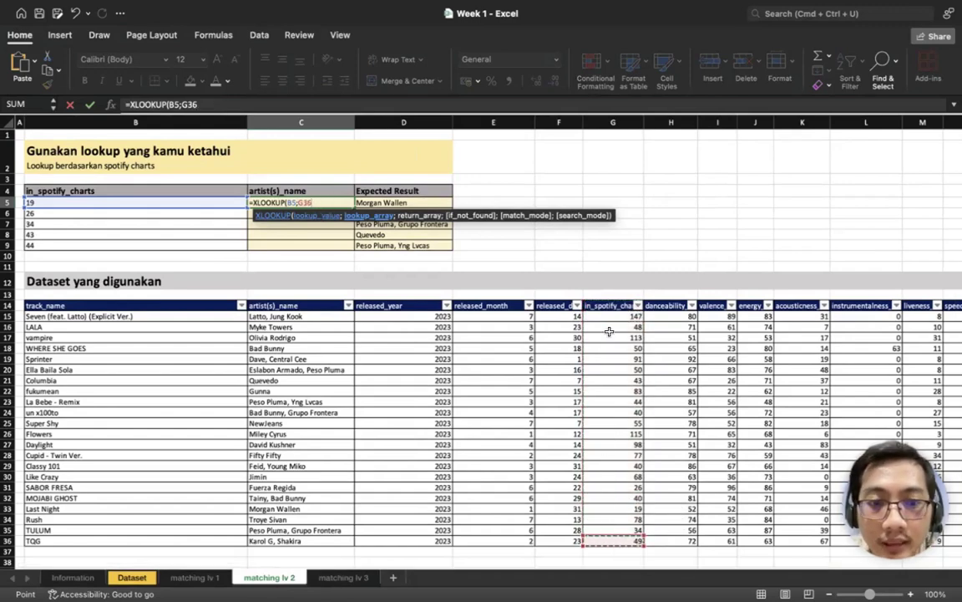
pyautogui.moveTo(610, 315); pyautogui.dragTo(606, 540)
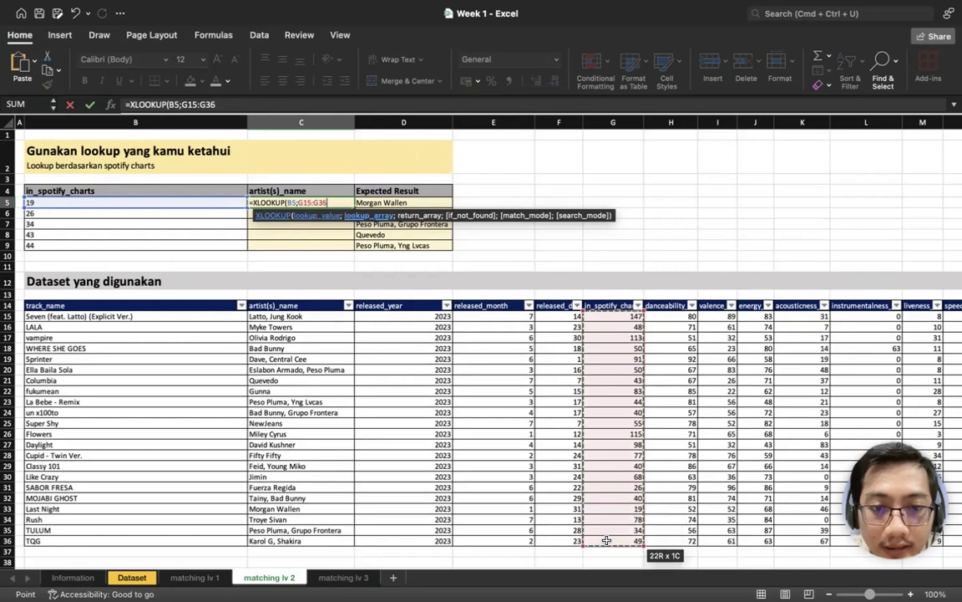
pyautogui.click(198, 104)
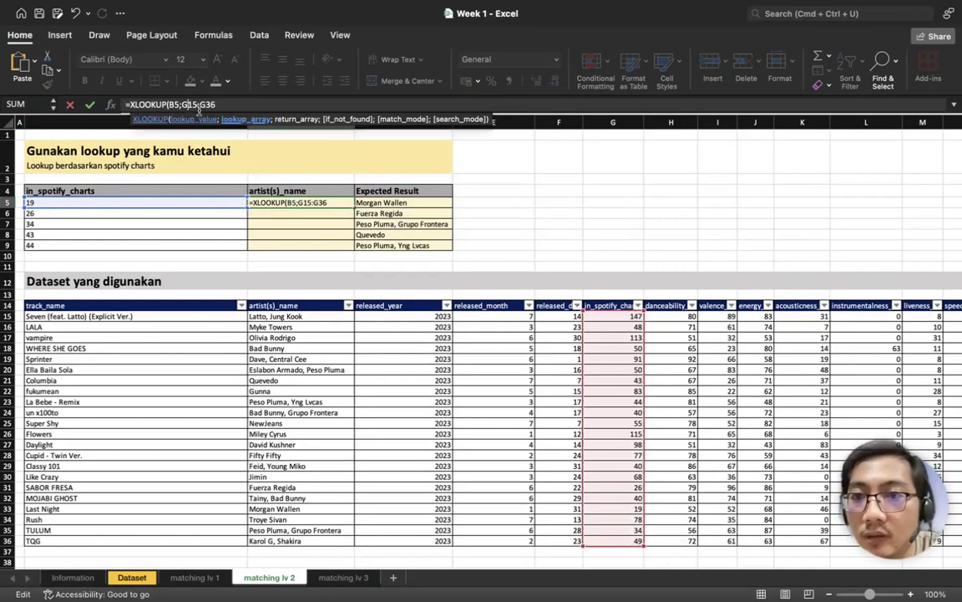
pyautogui.press('F4')
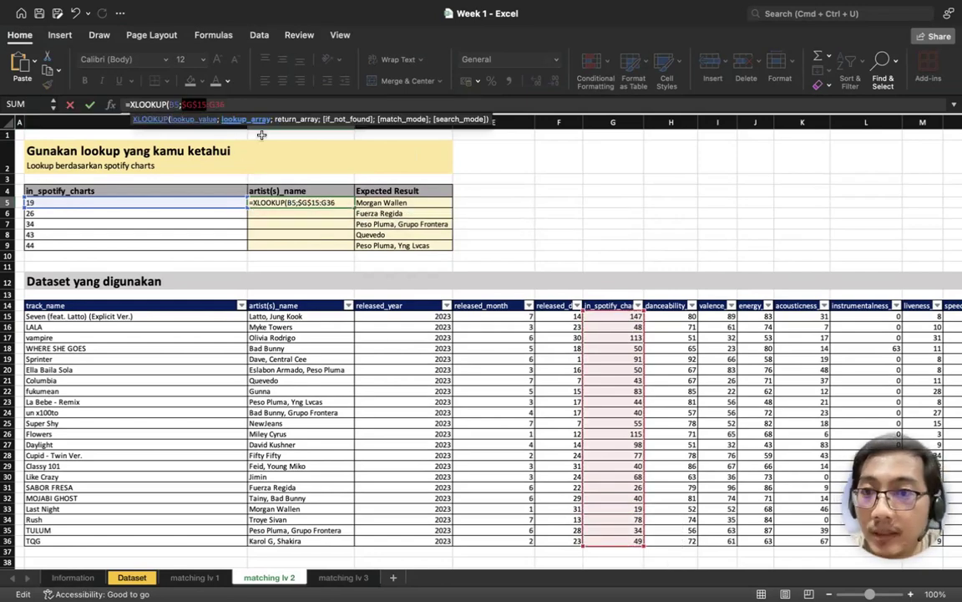
pyautogui.click(238, 103)
pyautogui.press('F4')
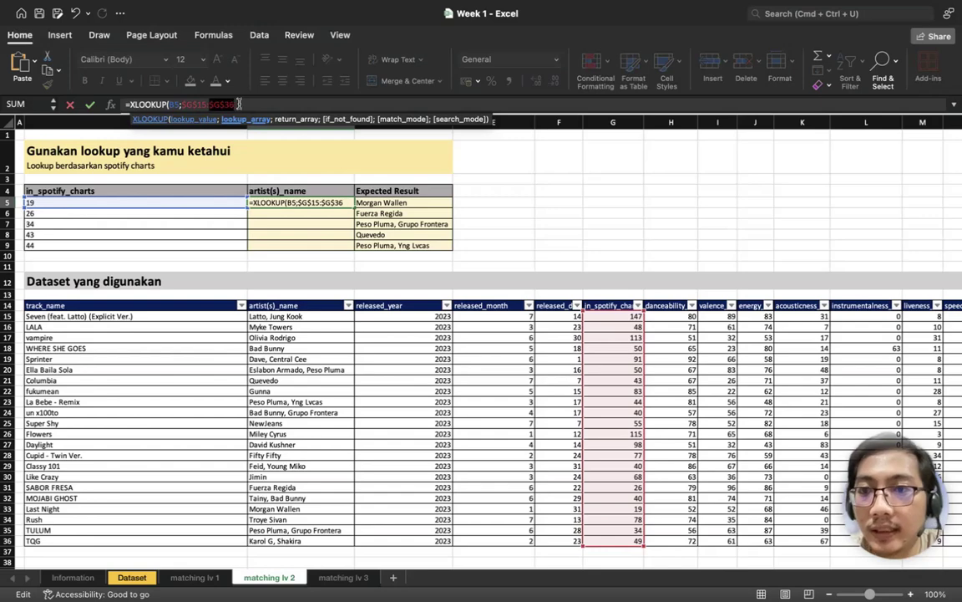
pyautogui.write(';')
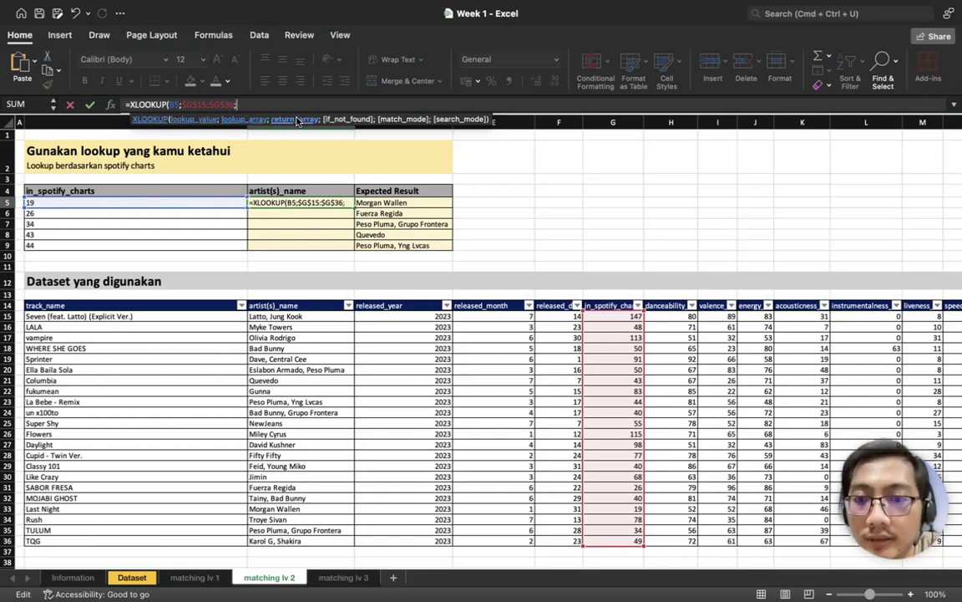
# - Complete the XLOOKUP with the absolute artist name range $C$15:$C$36 as return array, and fill the formula down through C9
pyautogui.click(326, 317)
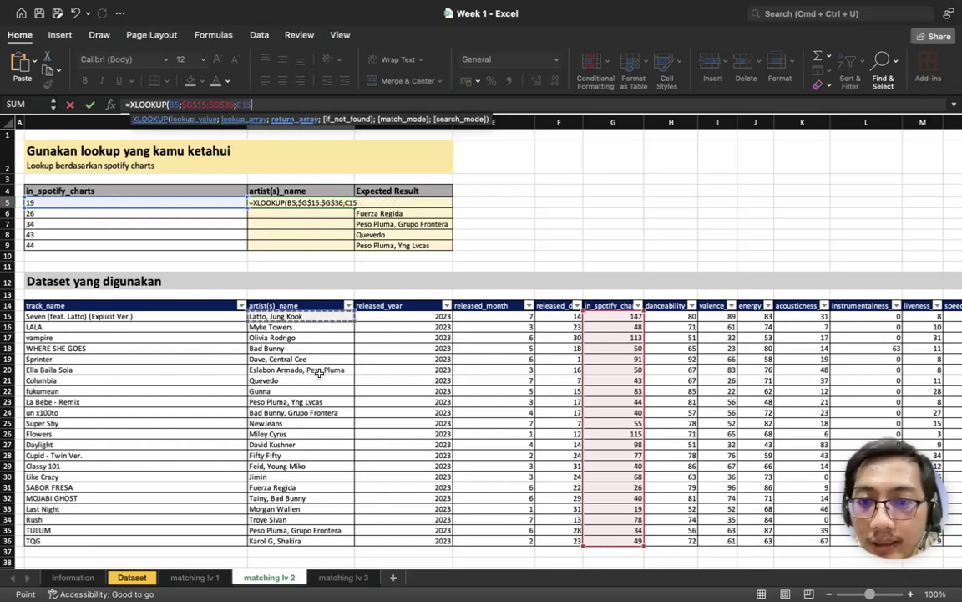
pyautogui.moveTo(318, 374); pyautogui.dragTo(310, 539)
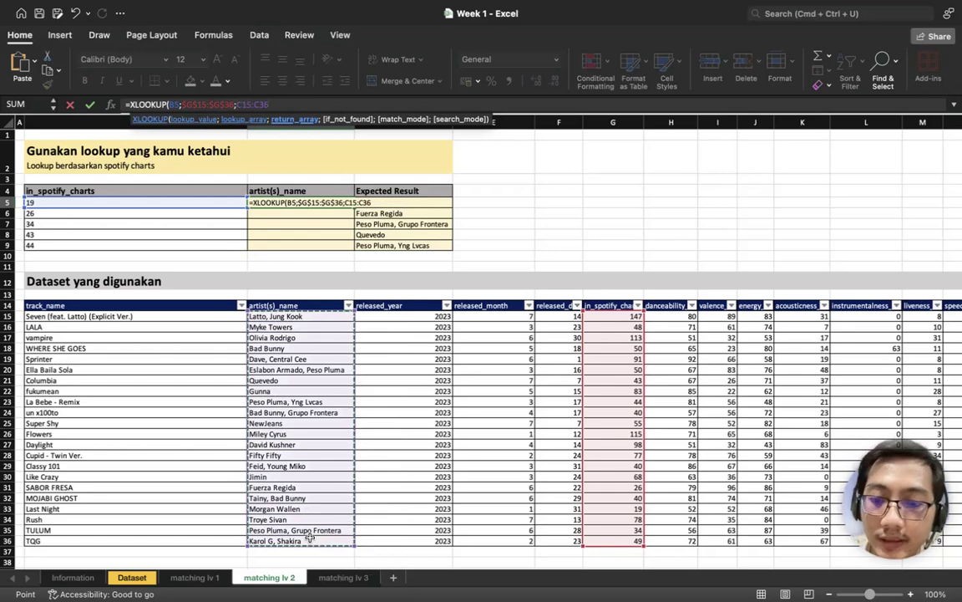
pyautogui.press('F4')
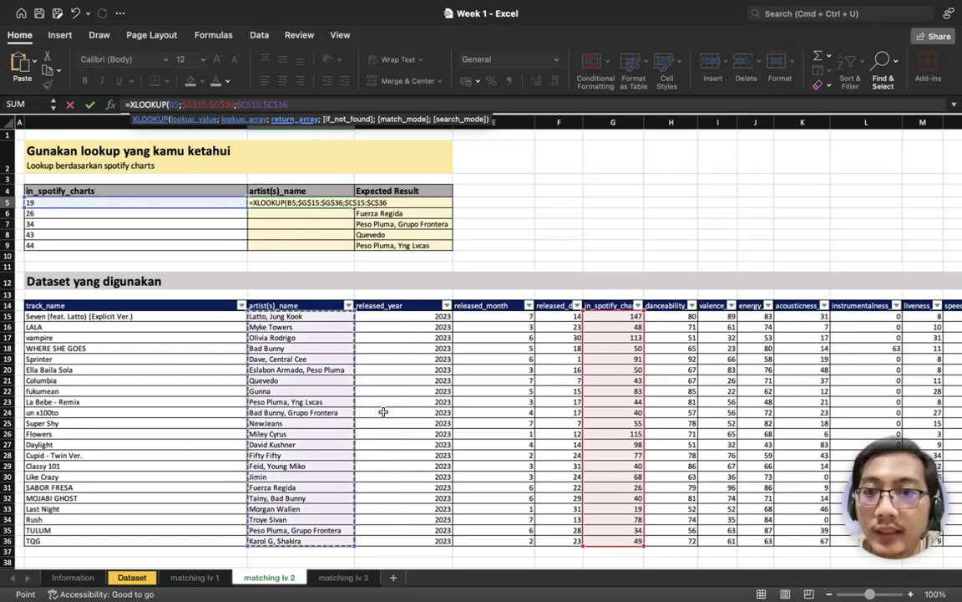
pyautogui.write(')')
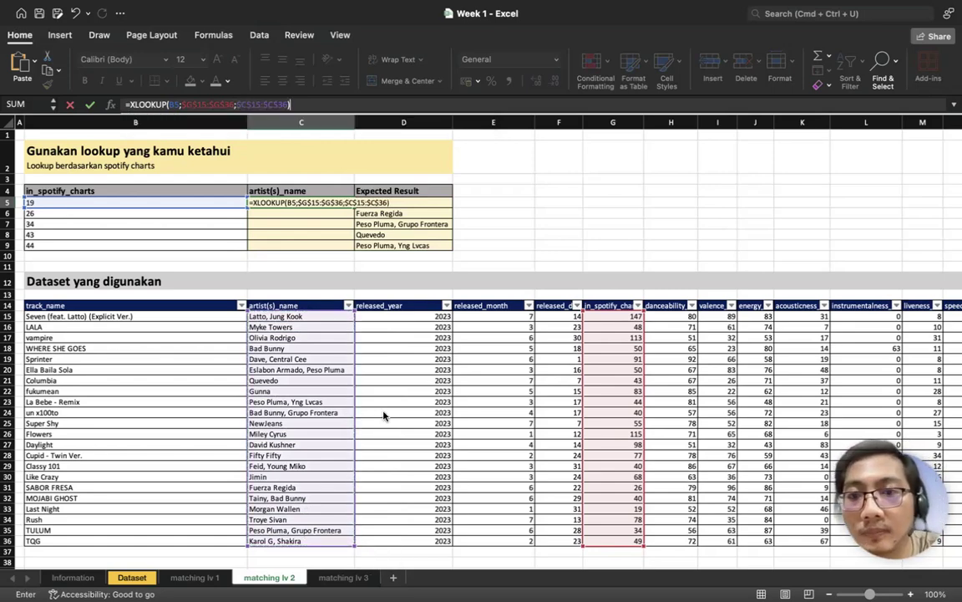
pyautogui.press('Return')
pyautogui.press('Up')
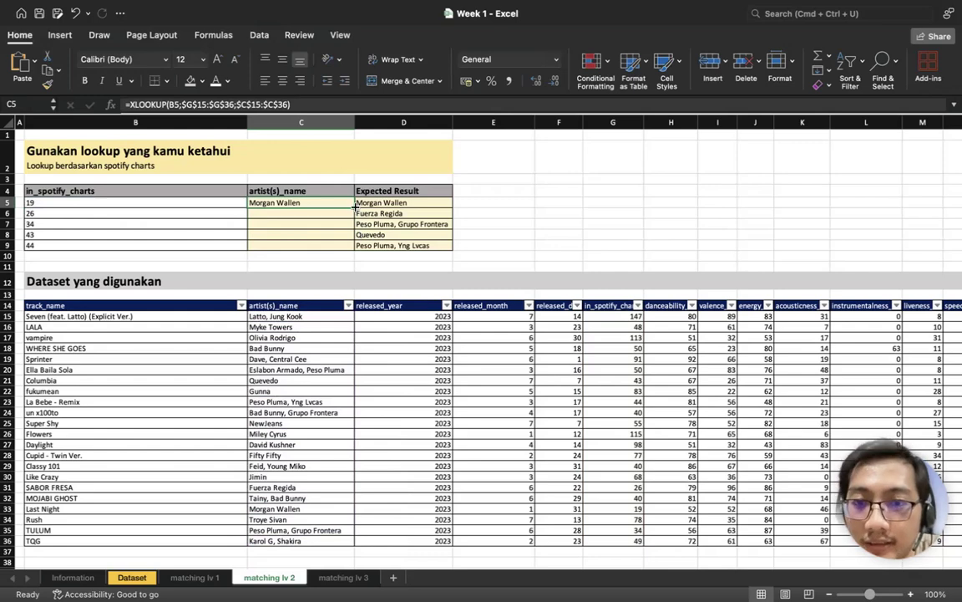
pyautogui.moveTo(355, 207); pyautogui.dragTo(350, 248)
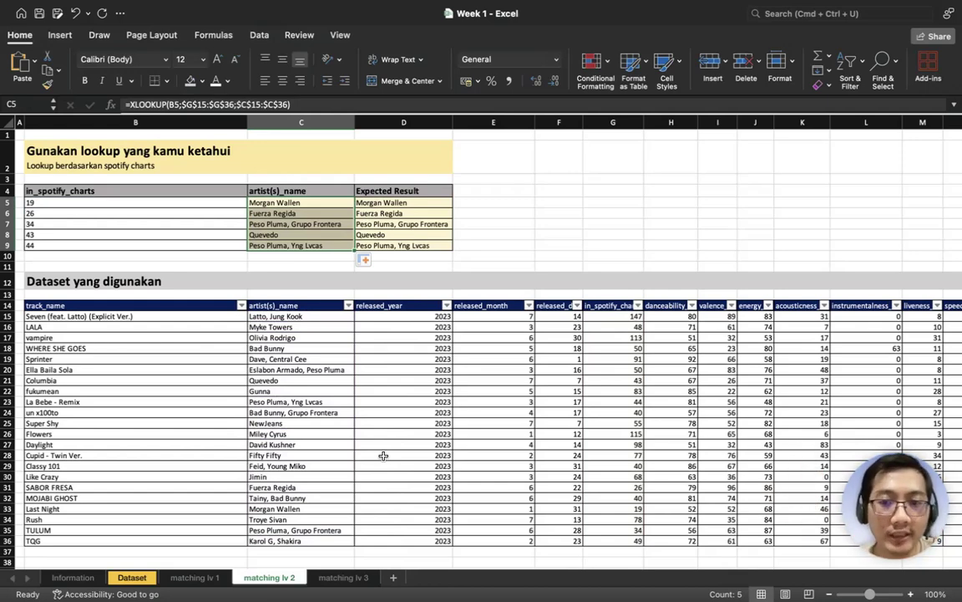
# - On the matching lv 3 sheet, start an INDEX formula in D5 with the absolute energy data range $C$16:$I$37 as its array
pyautogui.click(354, 578)
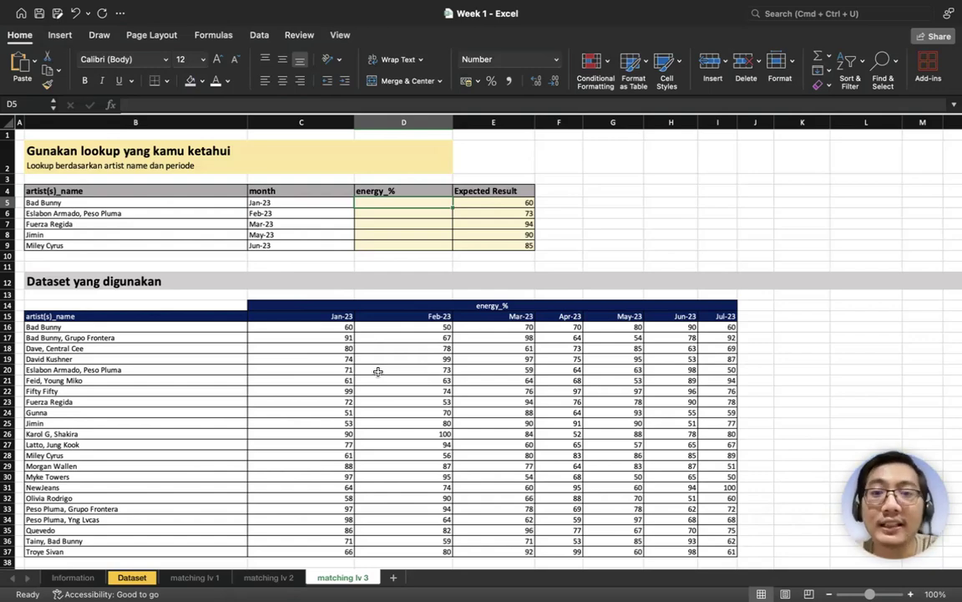
pyautogui.write('=IND')
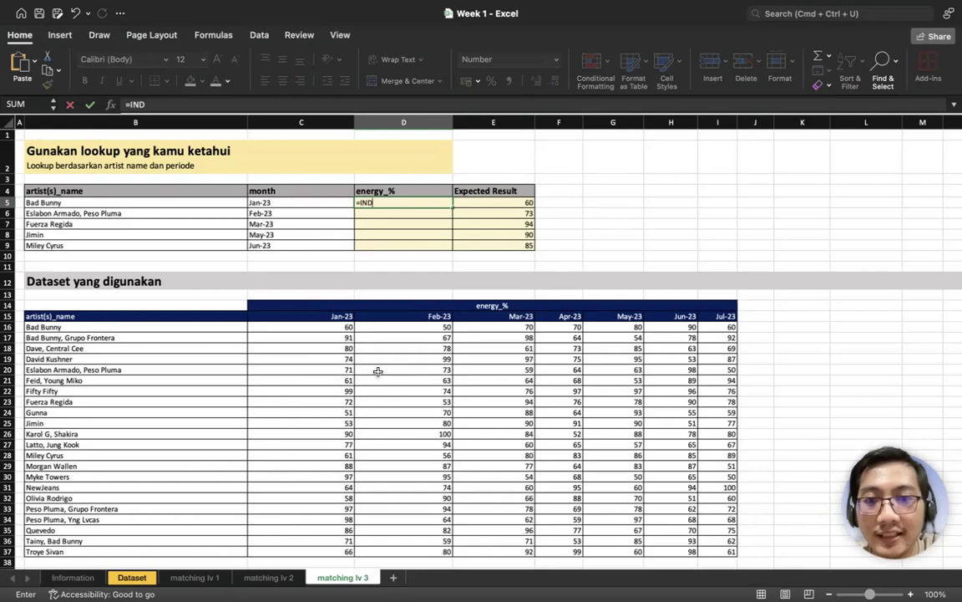
pyautogui.write('EX(')
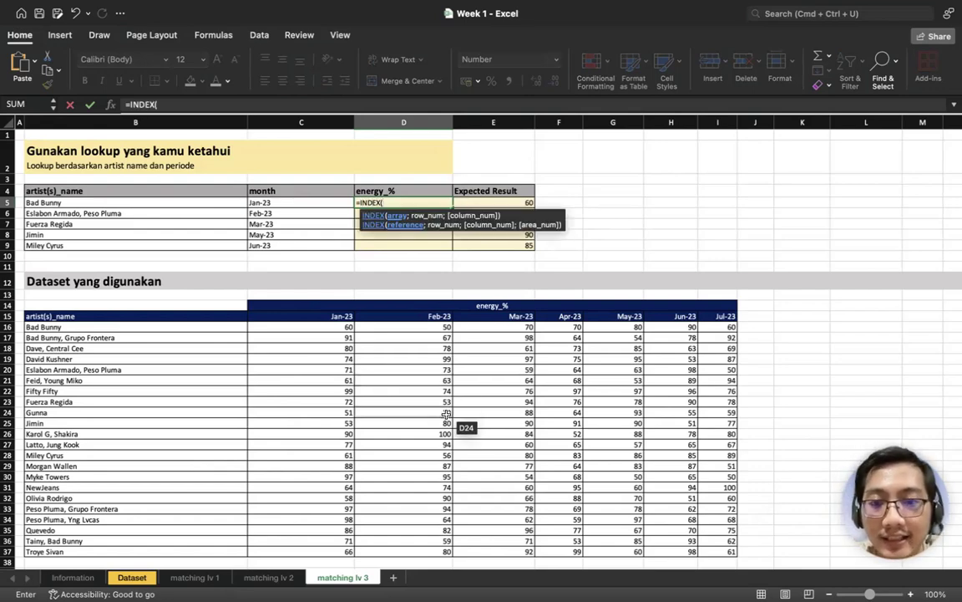
pyautogui.scroll(-1, 446, 415)
pyautogui.moveTo(334, 303); pyautogui.dragTo(732, 529)
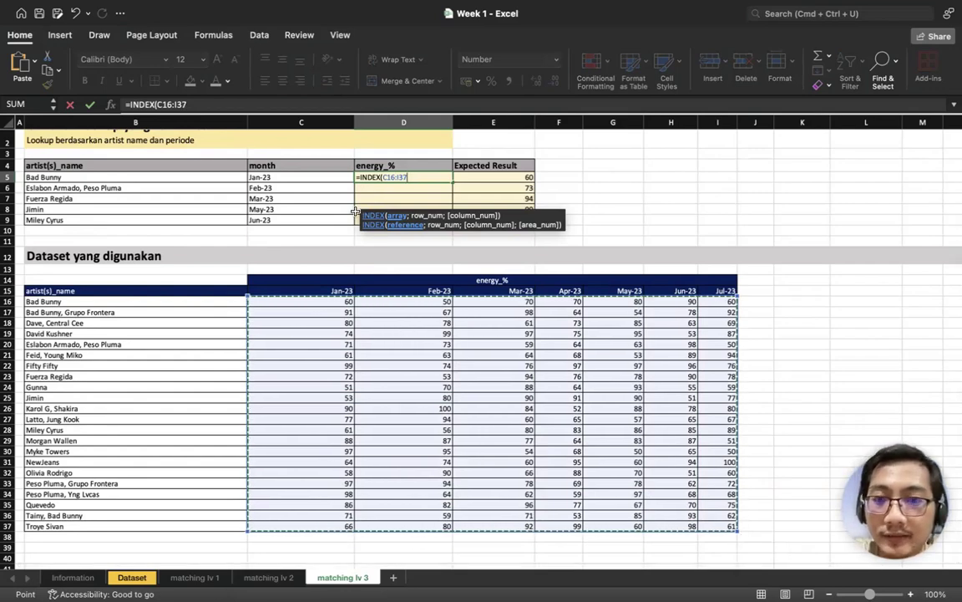
pyautogui.press('F4')
pyautogui.write(';')
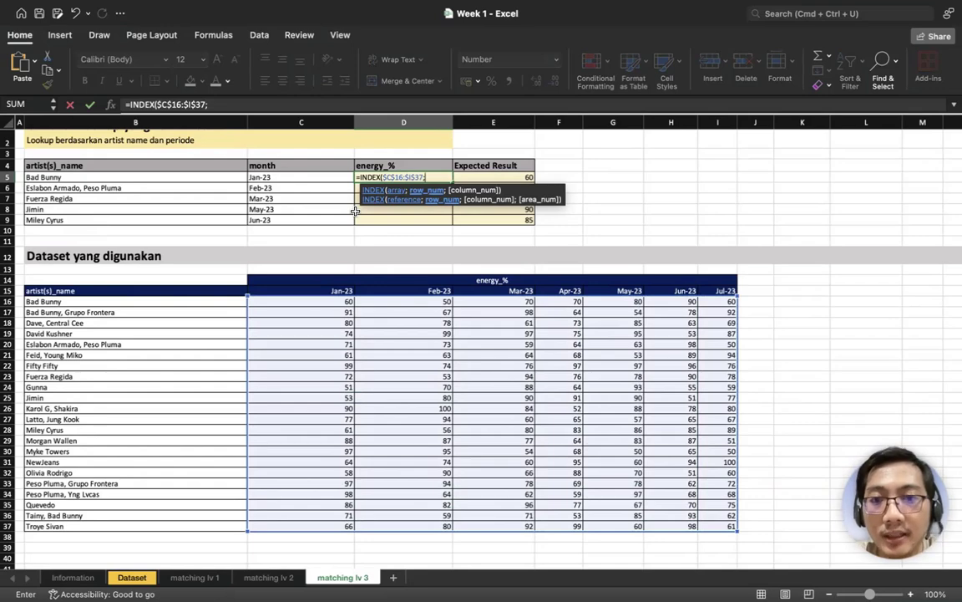
# - Add a MATCH of B5 in the absolute artist range $B$16:$B$37 with match type 0 as the INDEX row number
pyautogui.write('MATCH')
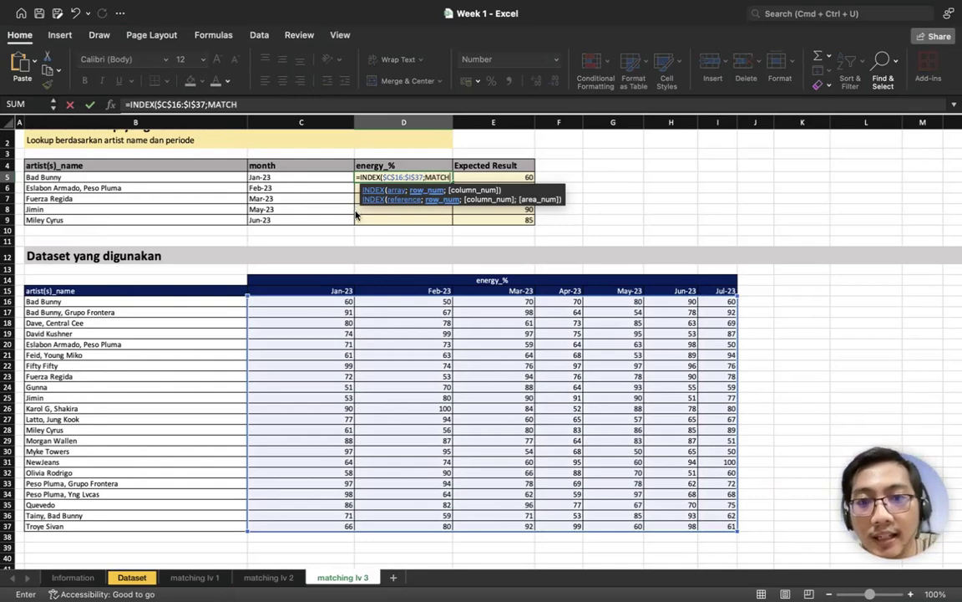
pyautogui.write('(')
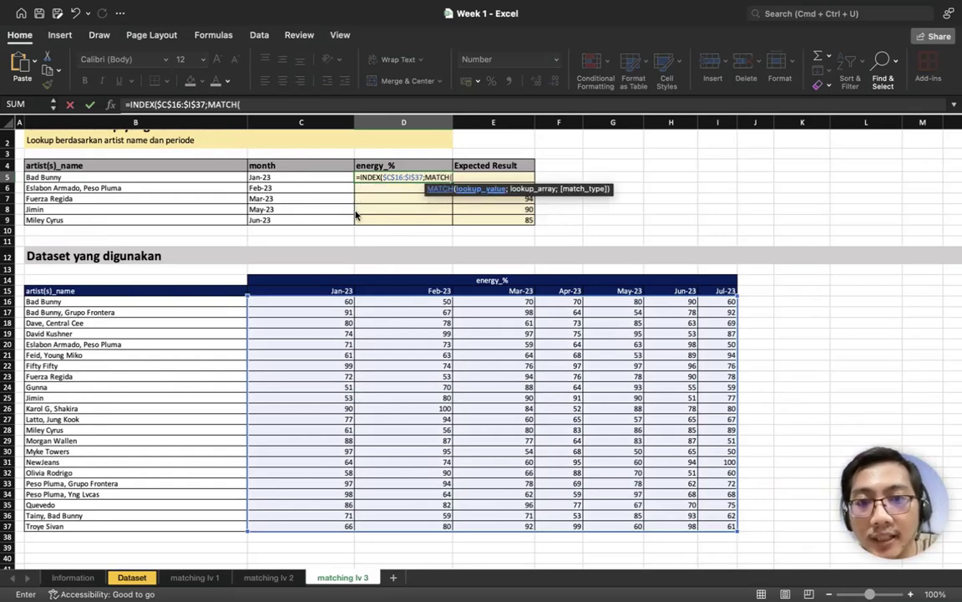
pyautogui.click(173, 178)
pyautogui.write(';')
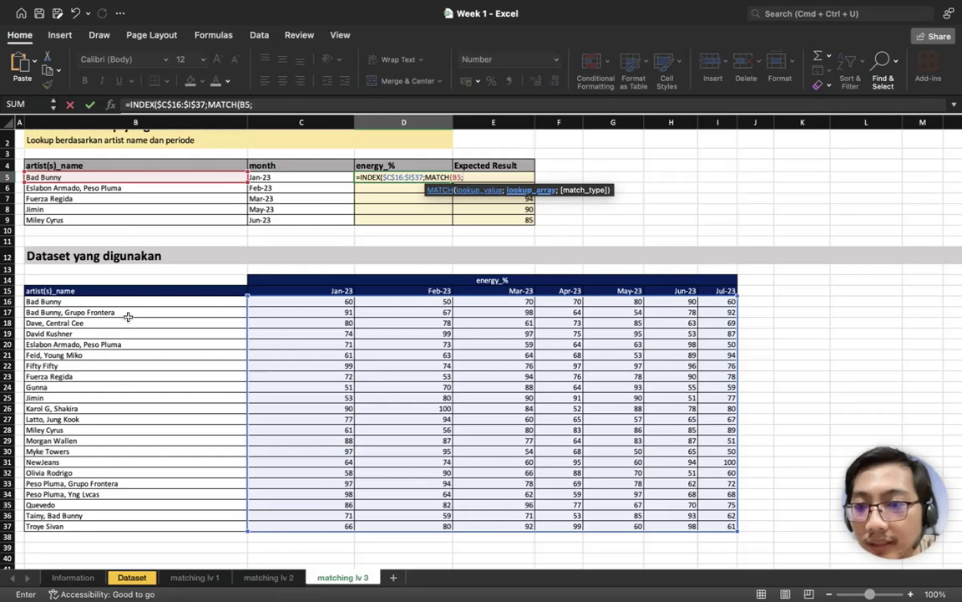
pyautogui.moveTo(131, 300); pyautogui.dragTo(130, 524)
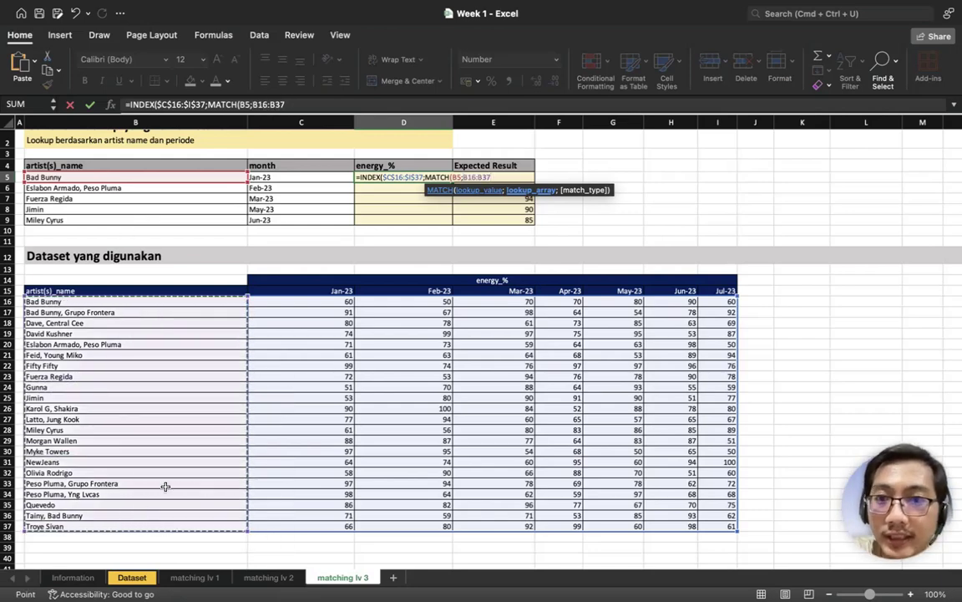
pyautogui.press('F4')
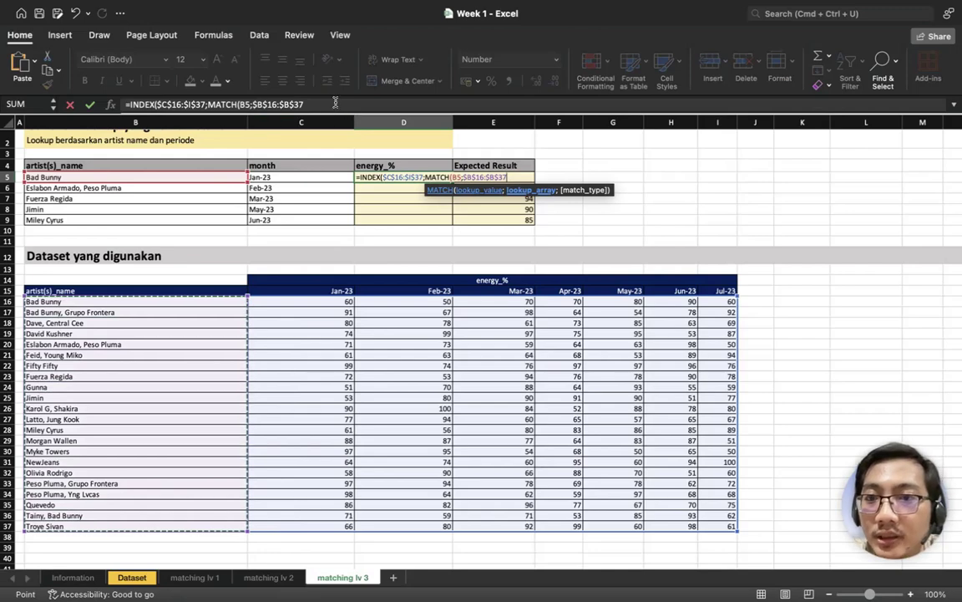
pyautogui.click(335, 102)
pyautogui.write(';')
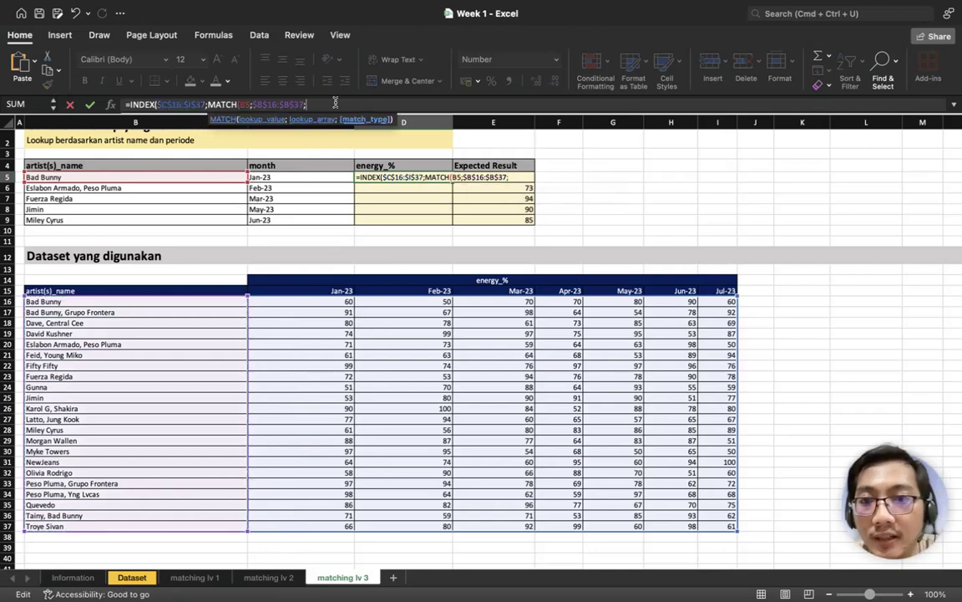
pyautogui.doubleClick(302, 157)
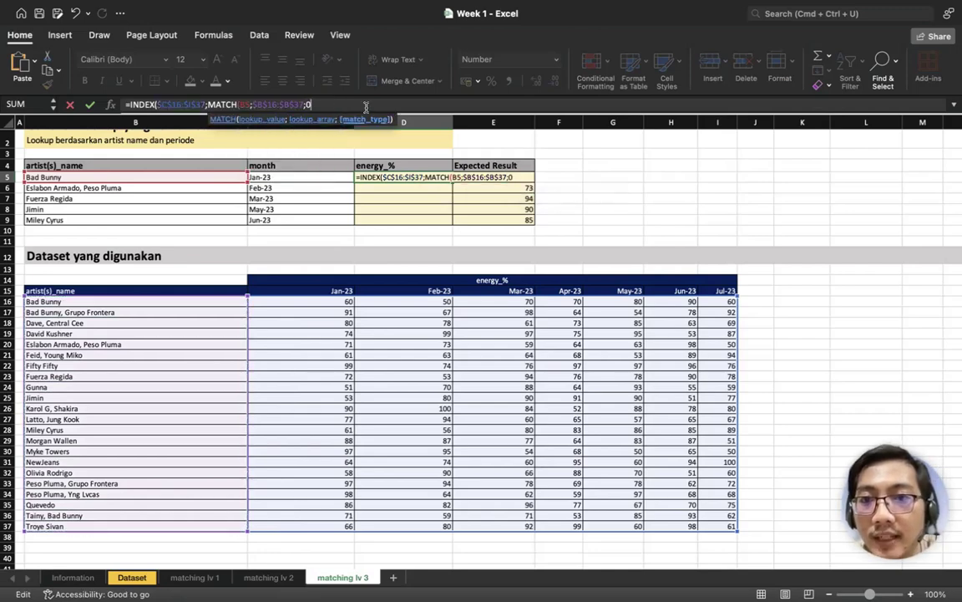
pyautogui.write(')')
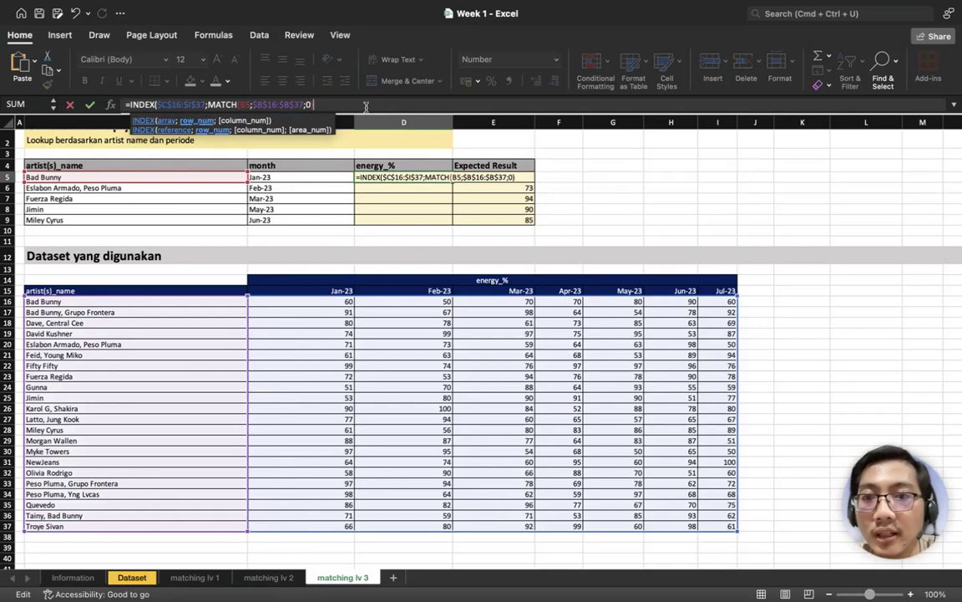
pyautogui.write(';')
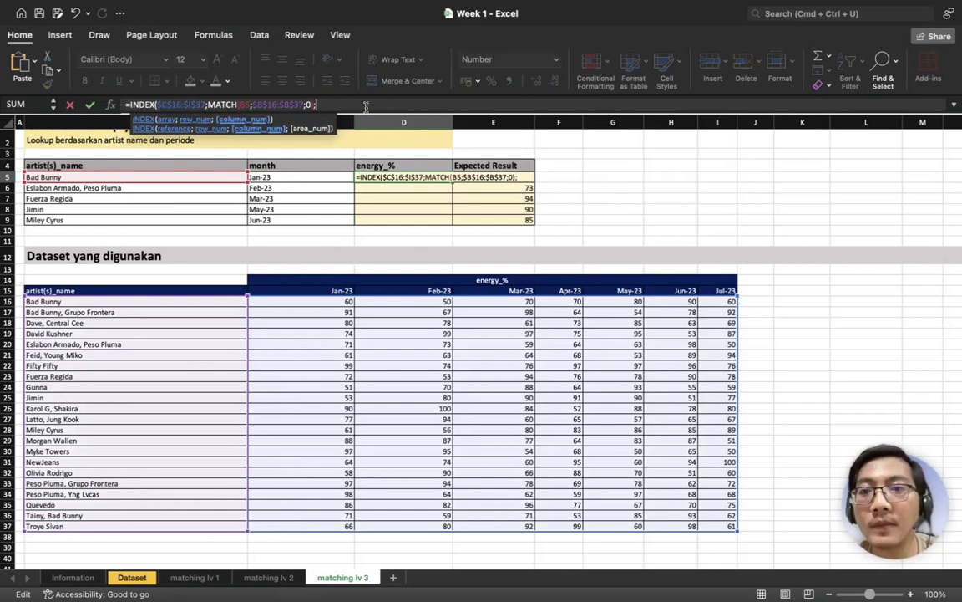
# - Add a second MATCH as the INDEX column number, looking up C5 in the absolute month header range $C$15:$I$15
pyautogui.write('MATCH(')
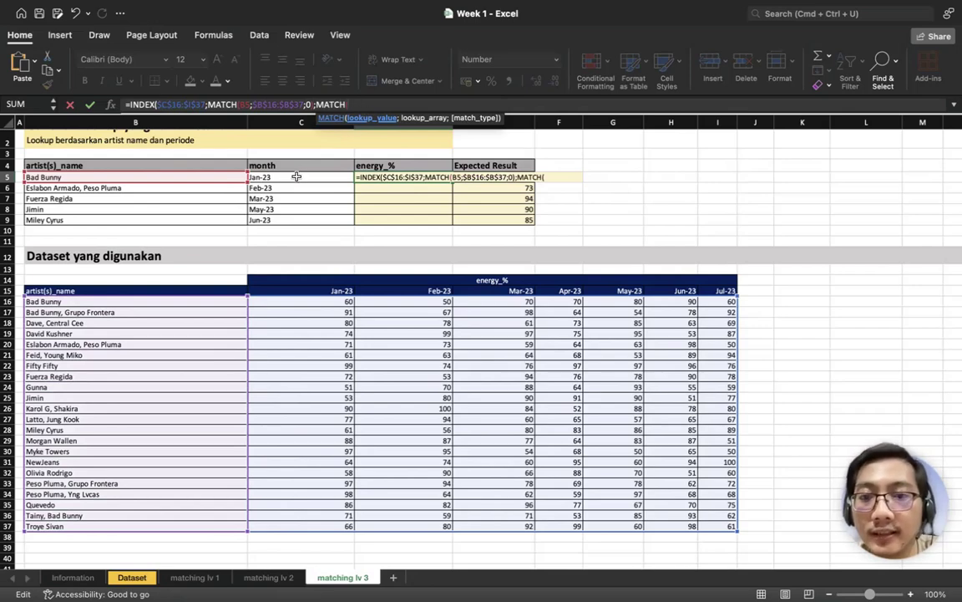
pyautogui.click(296, 177)
pyautogui.write(';')
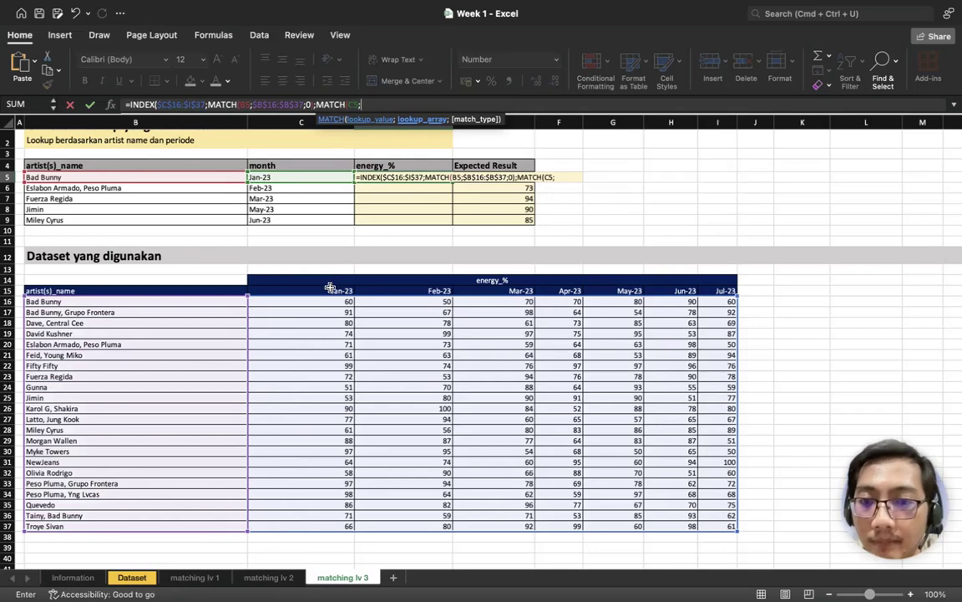
pyautogui.moveTo(330, 290); pyautogui.dragTo(732, 290)
pyautogui.press('F4')
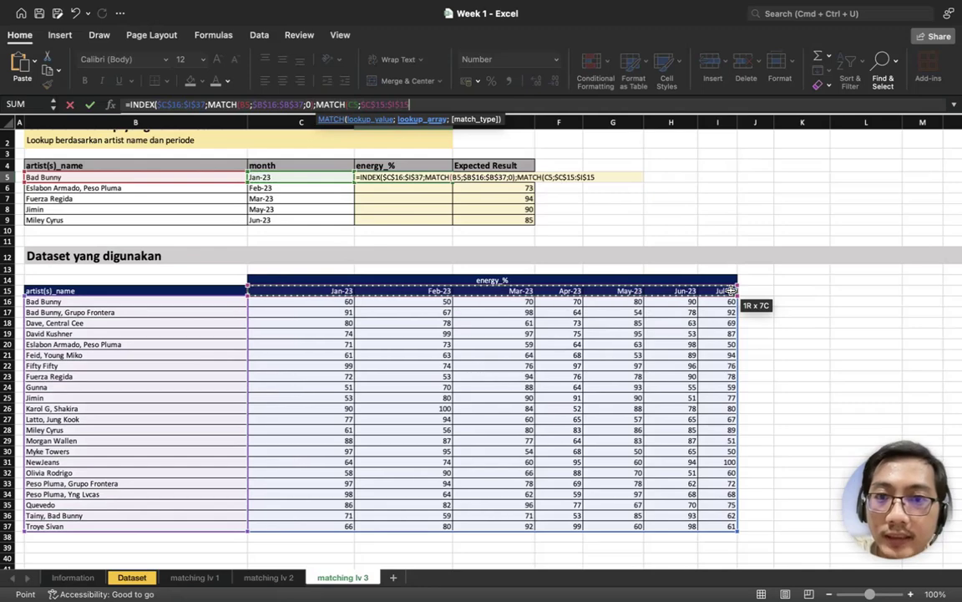
# - Complete the D5 formula with exact match type 0 for the month MATCH, and fill it down through D9
pyautogui.write(';')
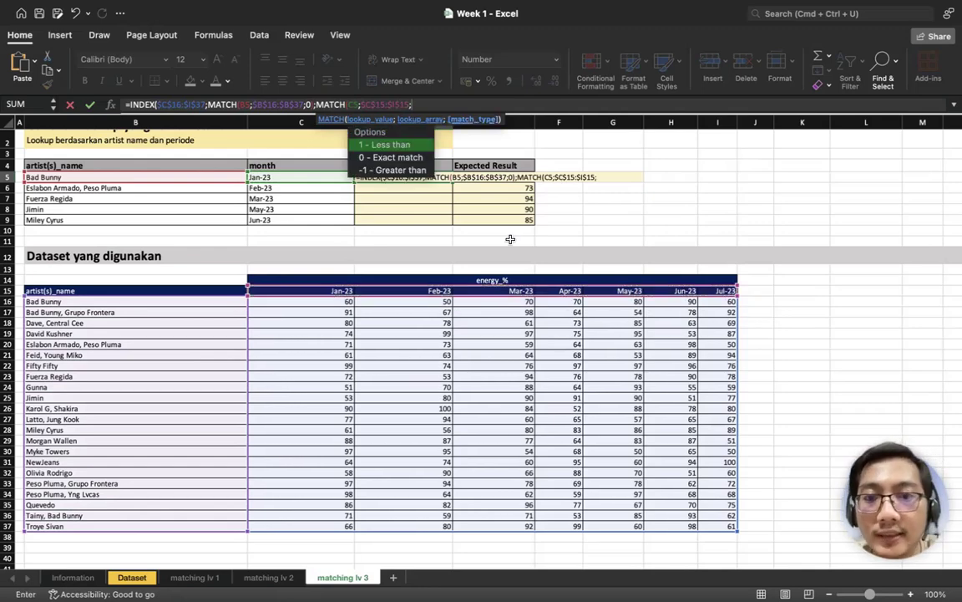
pyautogui.doubleClick(420, 159)
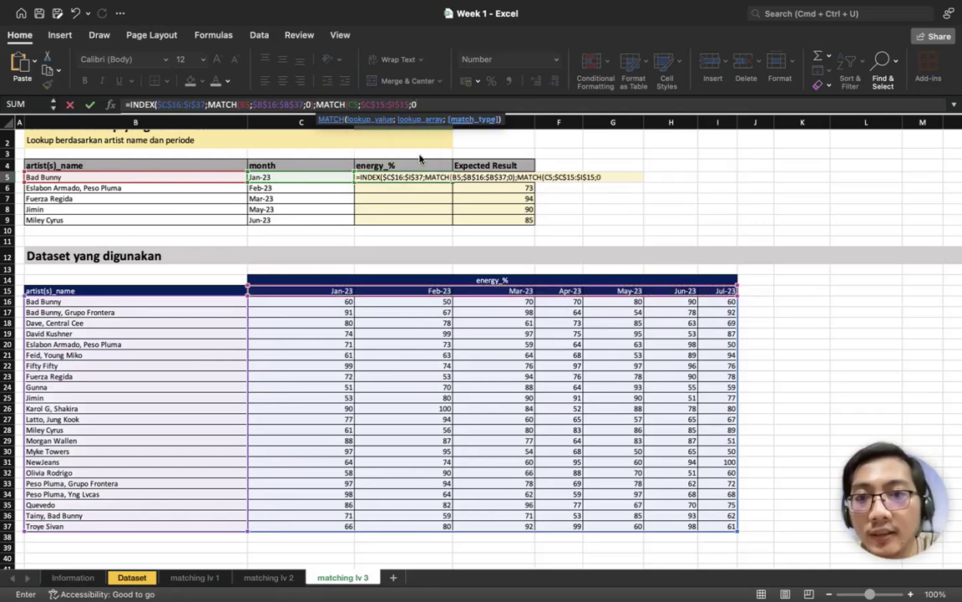
pyautogui.write('))')
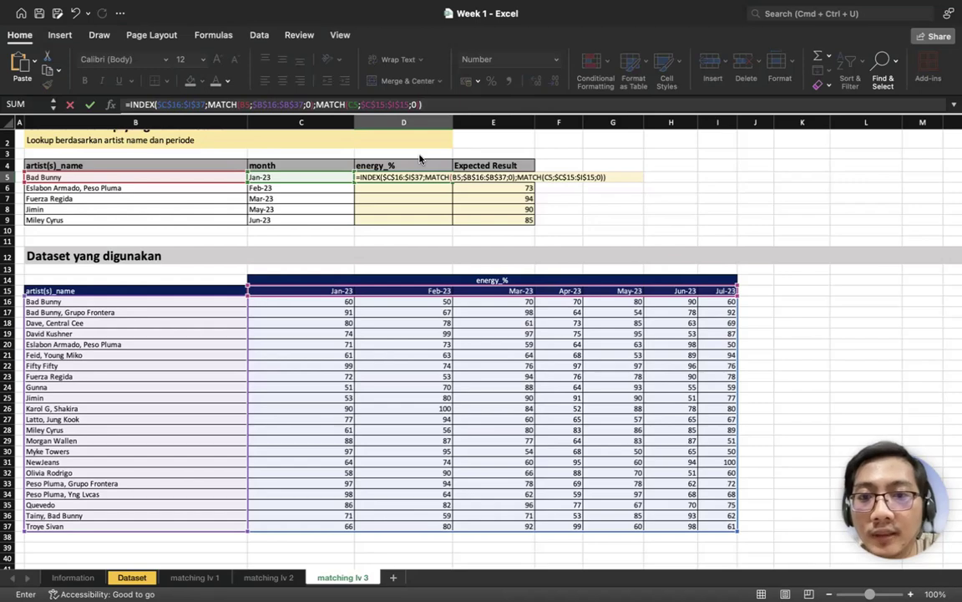
pyautogui.press('Return')
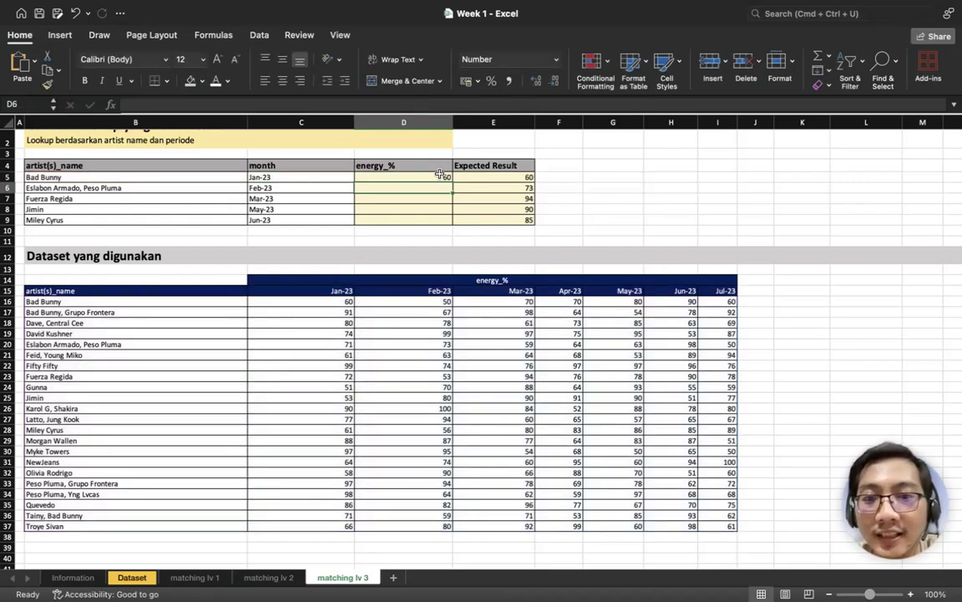
pyautogui.click(430, 178)
pyautogui.moveTo(450, 179); pyautogui.dragTo(451, 221)
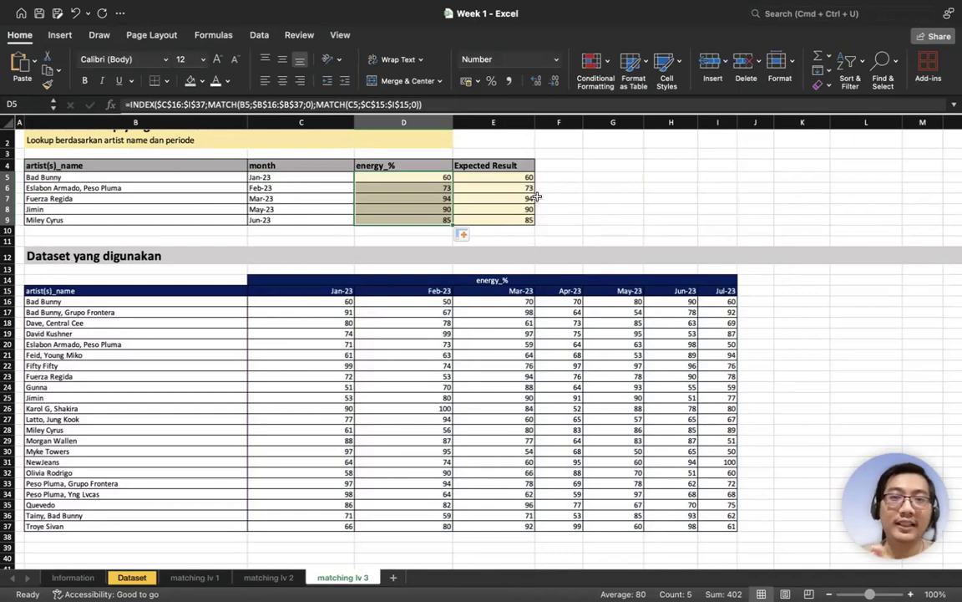